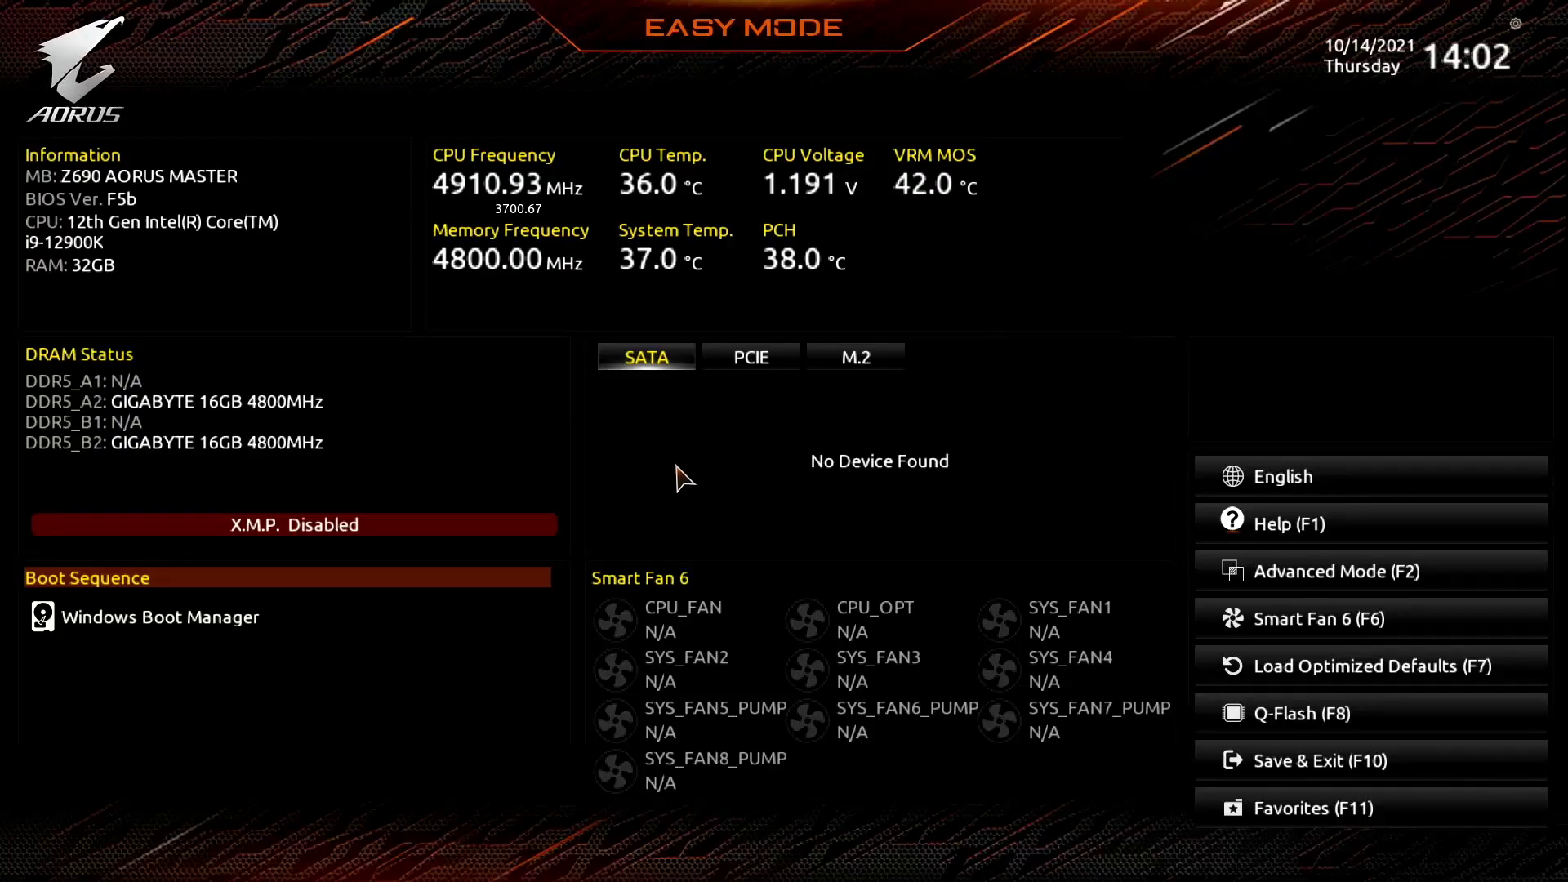
- Cycle X.M.P. through Profile1, Profile2 and Profile3, then back to Disabled
click(523, 529)
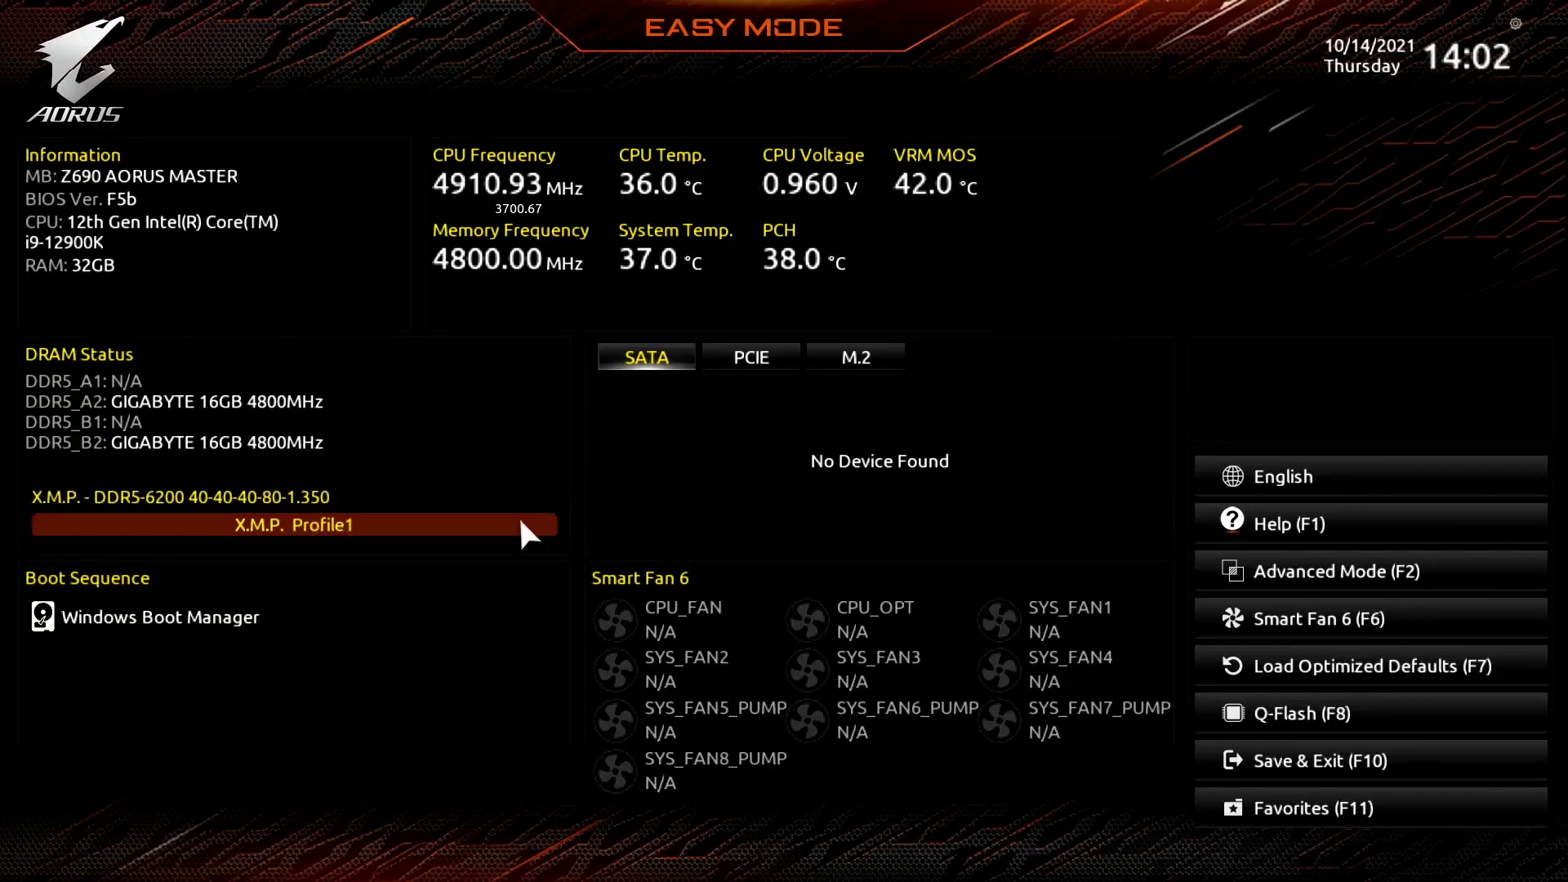
click(522, 529)
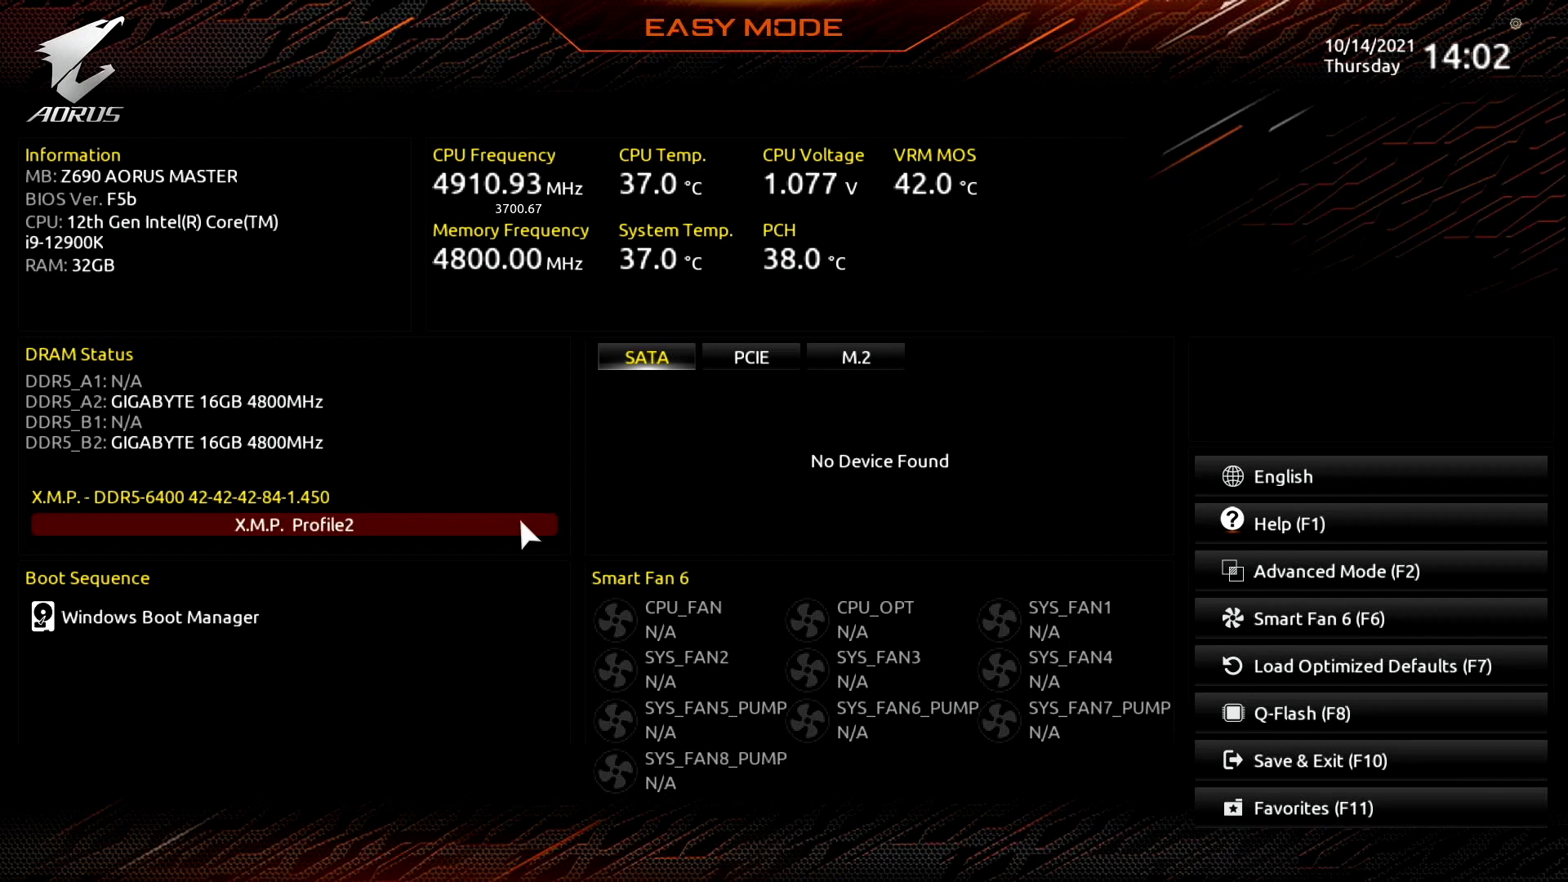
click(522, 529)
click(523, 529)
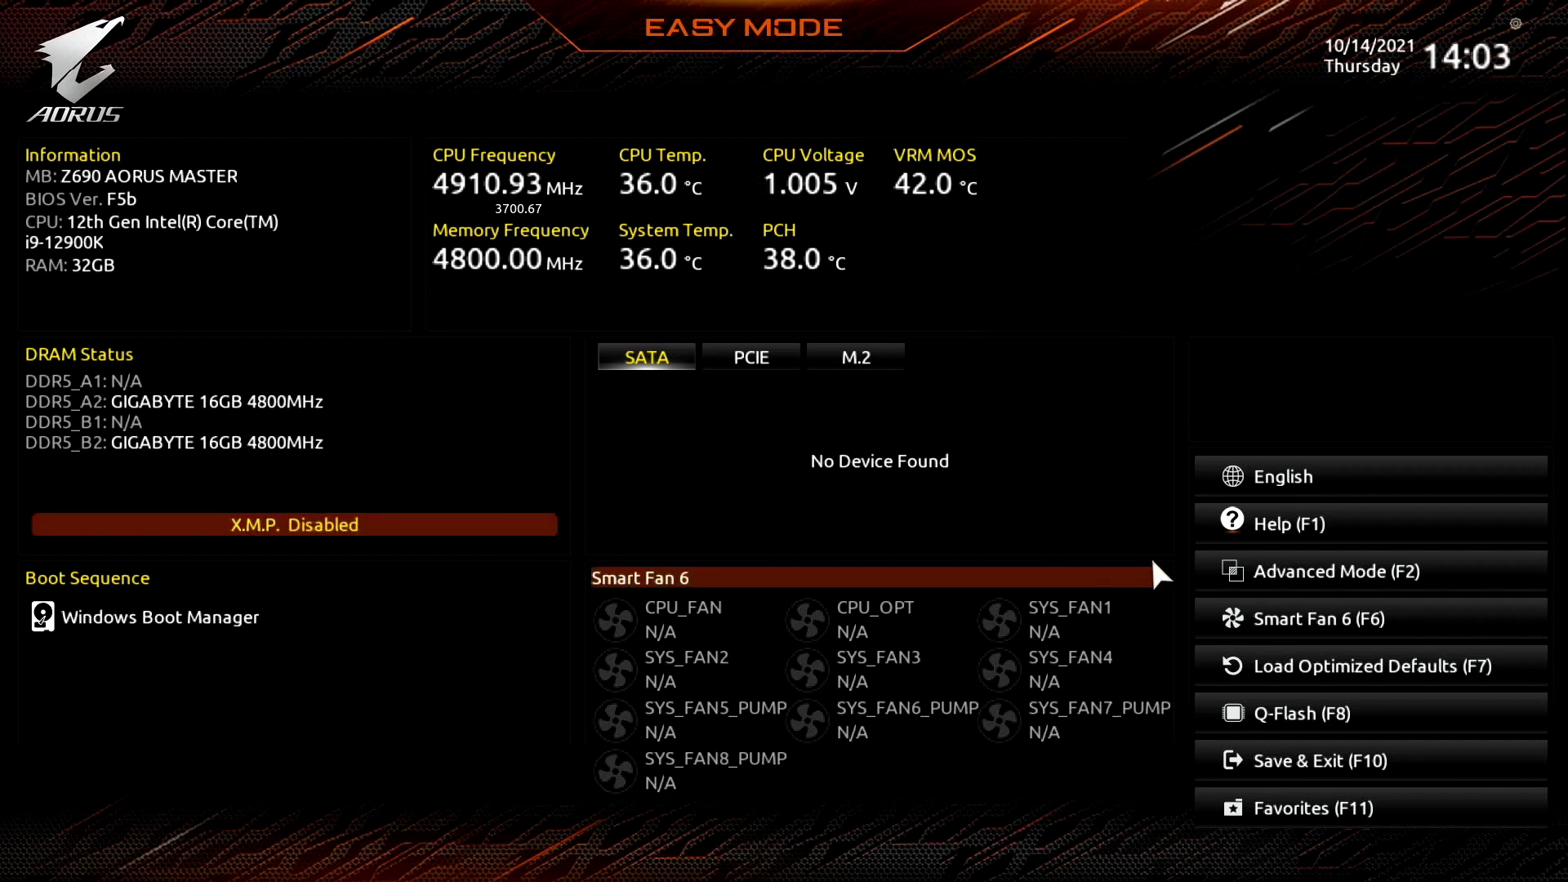
click(1220, 569)
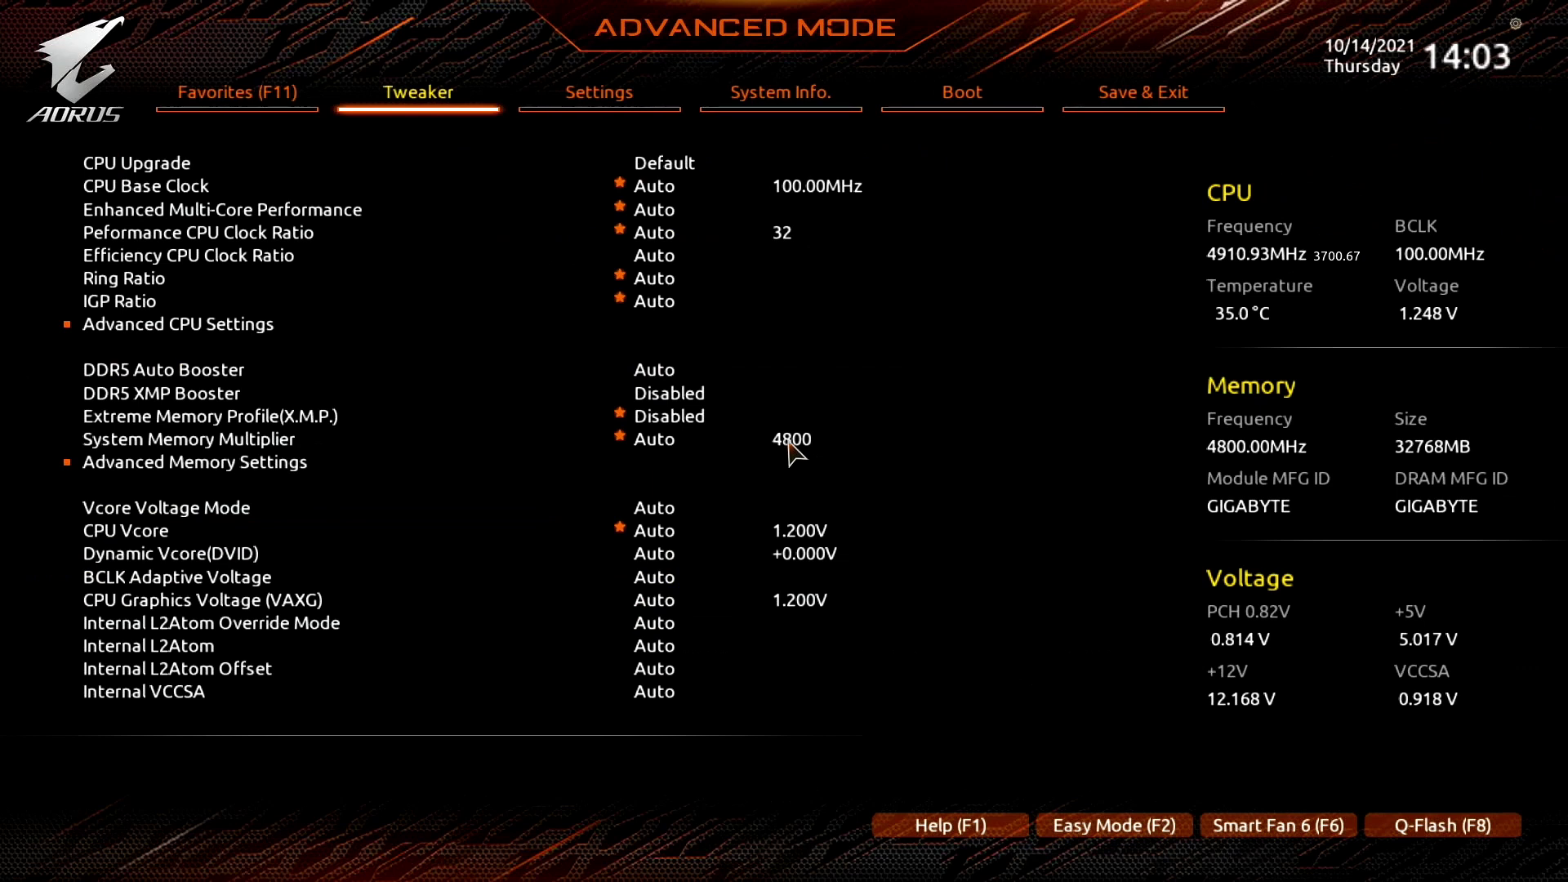
key(Down)
key(Down)
key(Down)
key(Down)
key(Down)
key(Down)
key(Down)
key(Down)
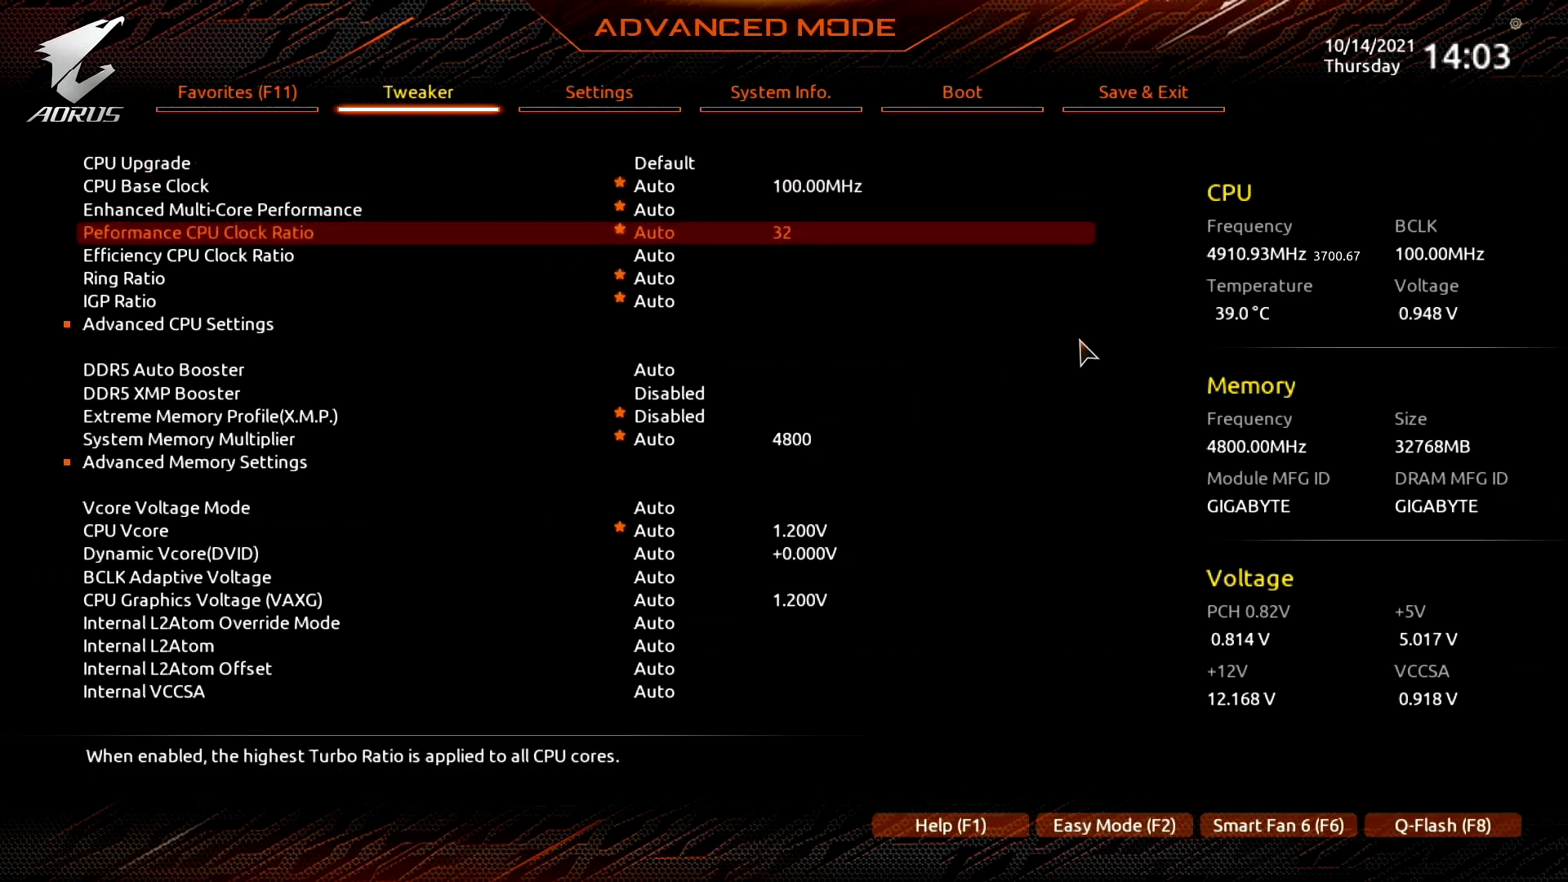
key(Down)
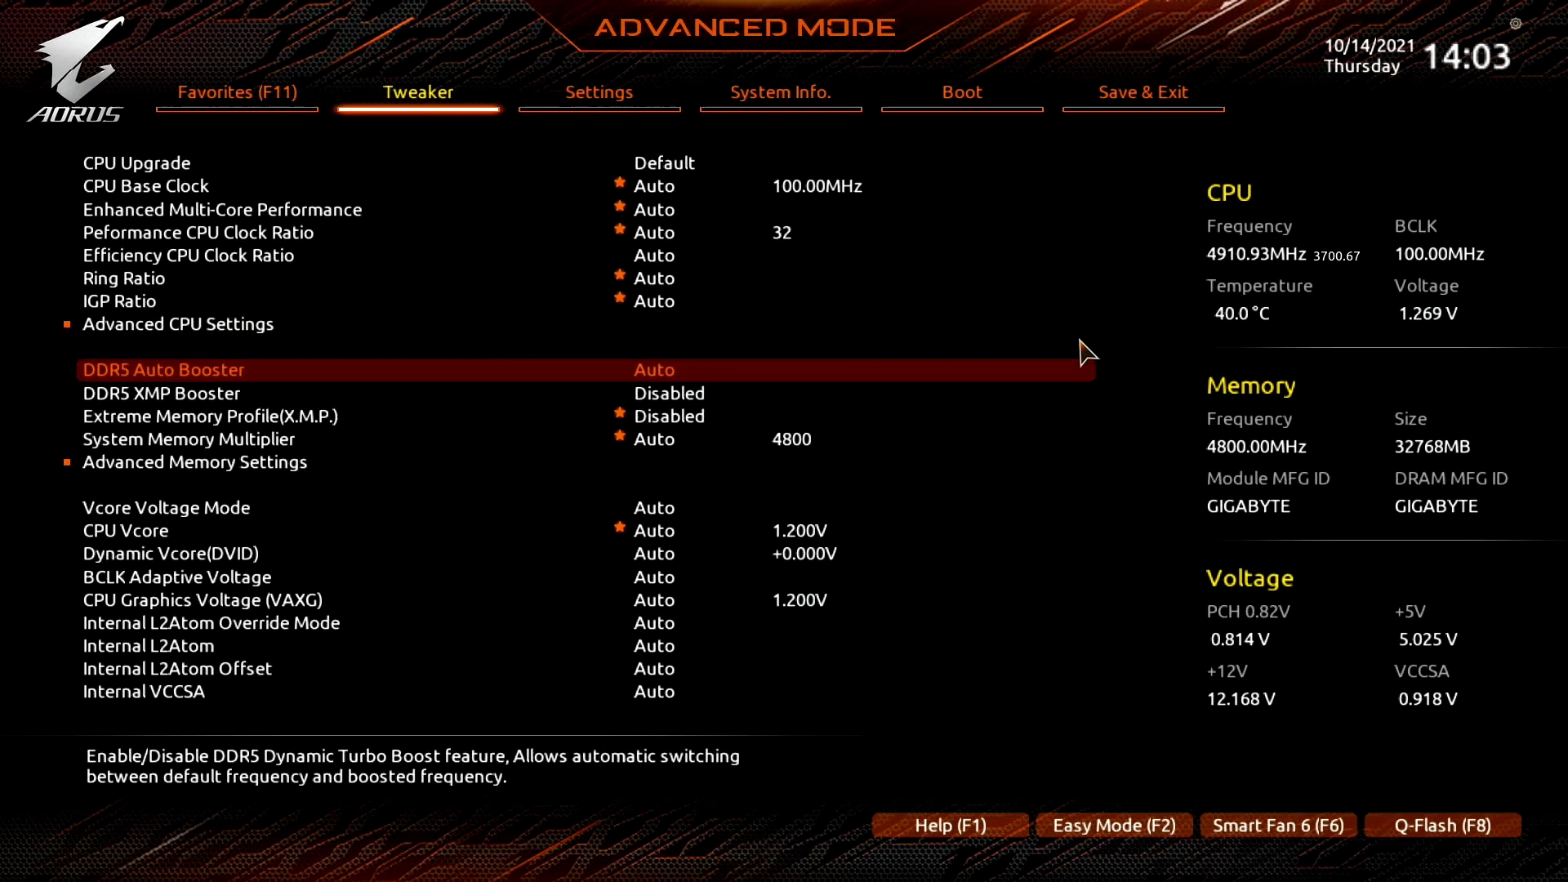
key(Down)
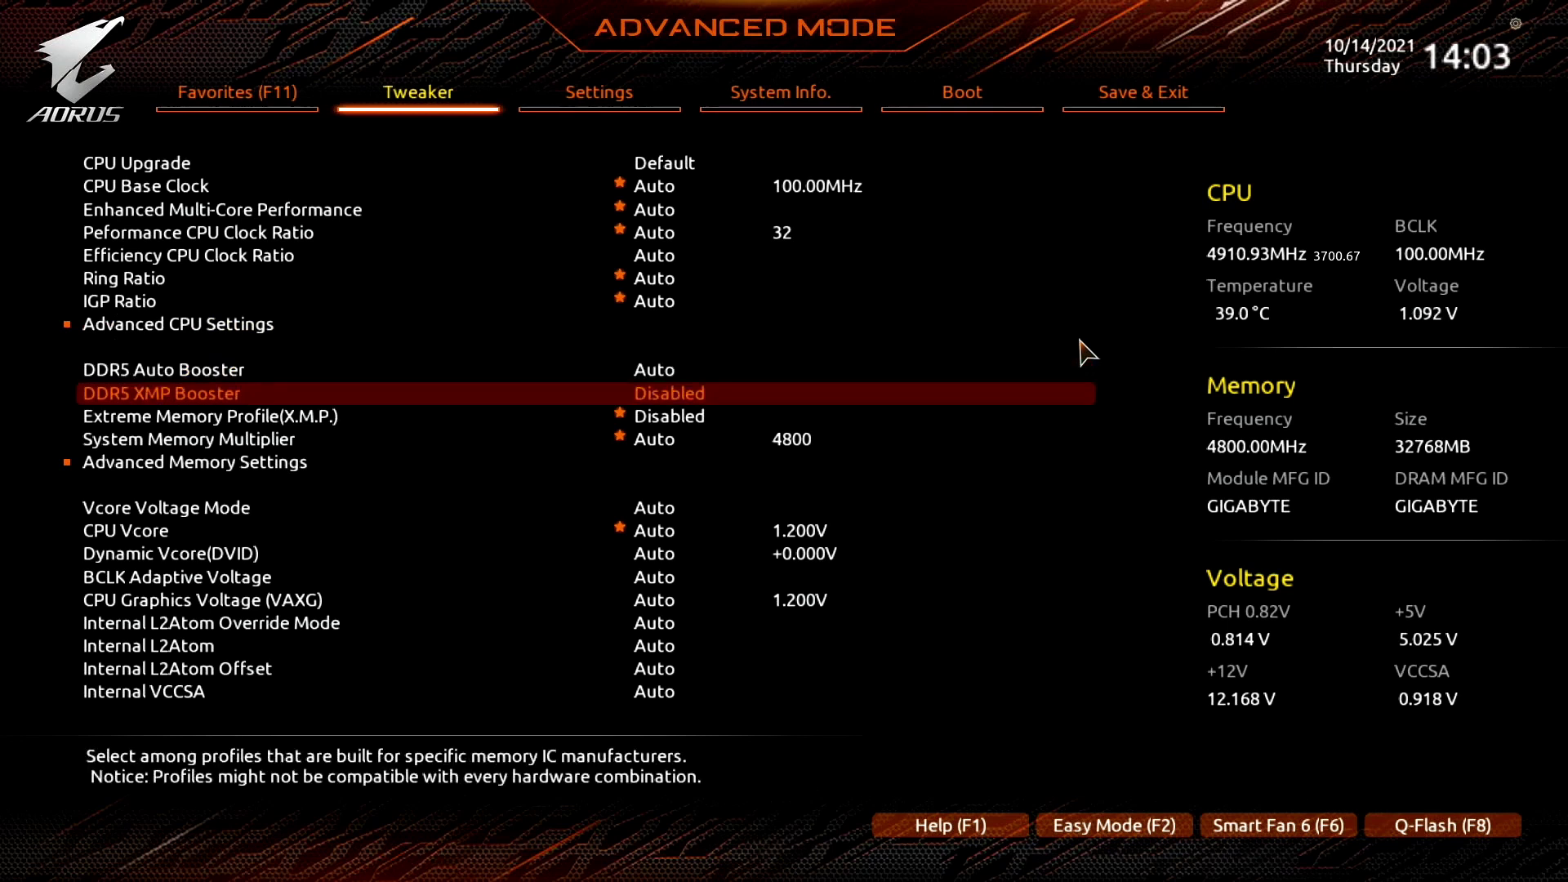
key(Return)
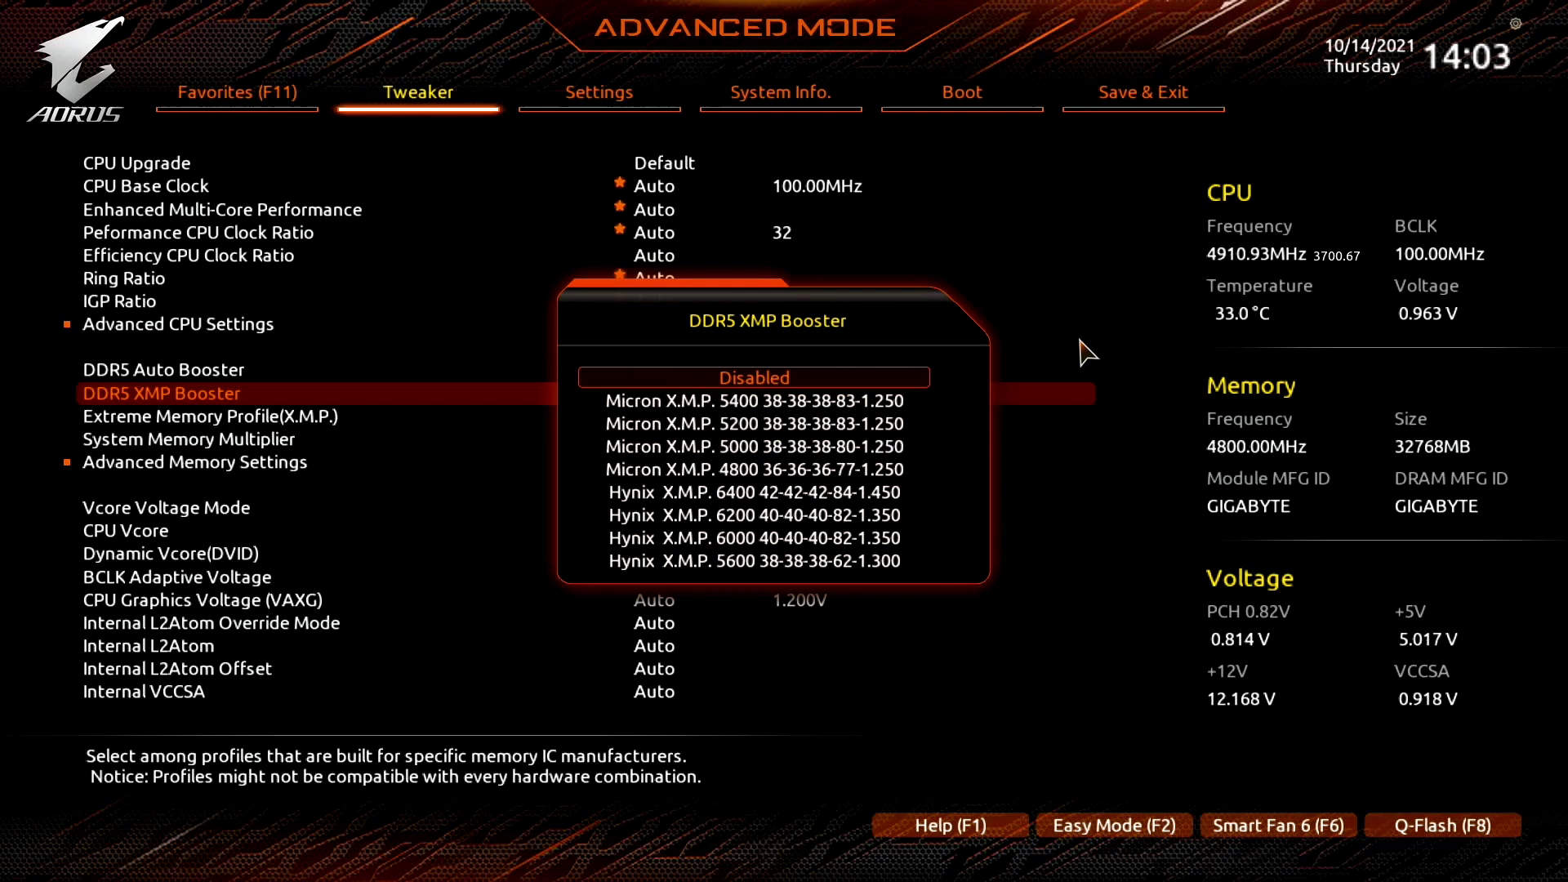
key(Escape)
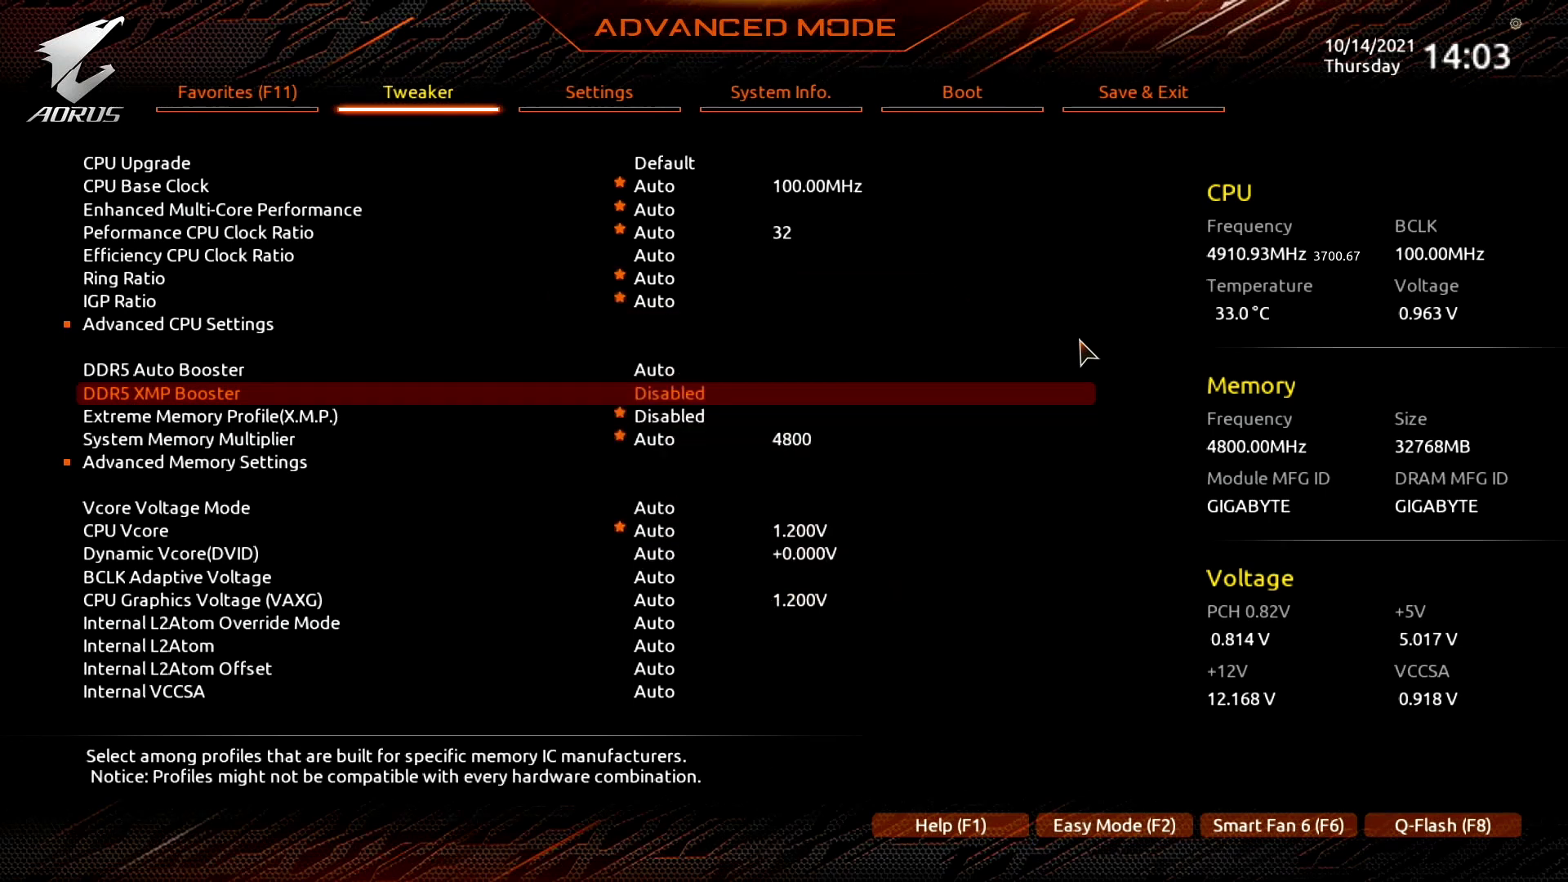
key(Down)
key(Return)
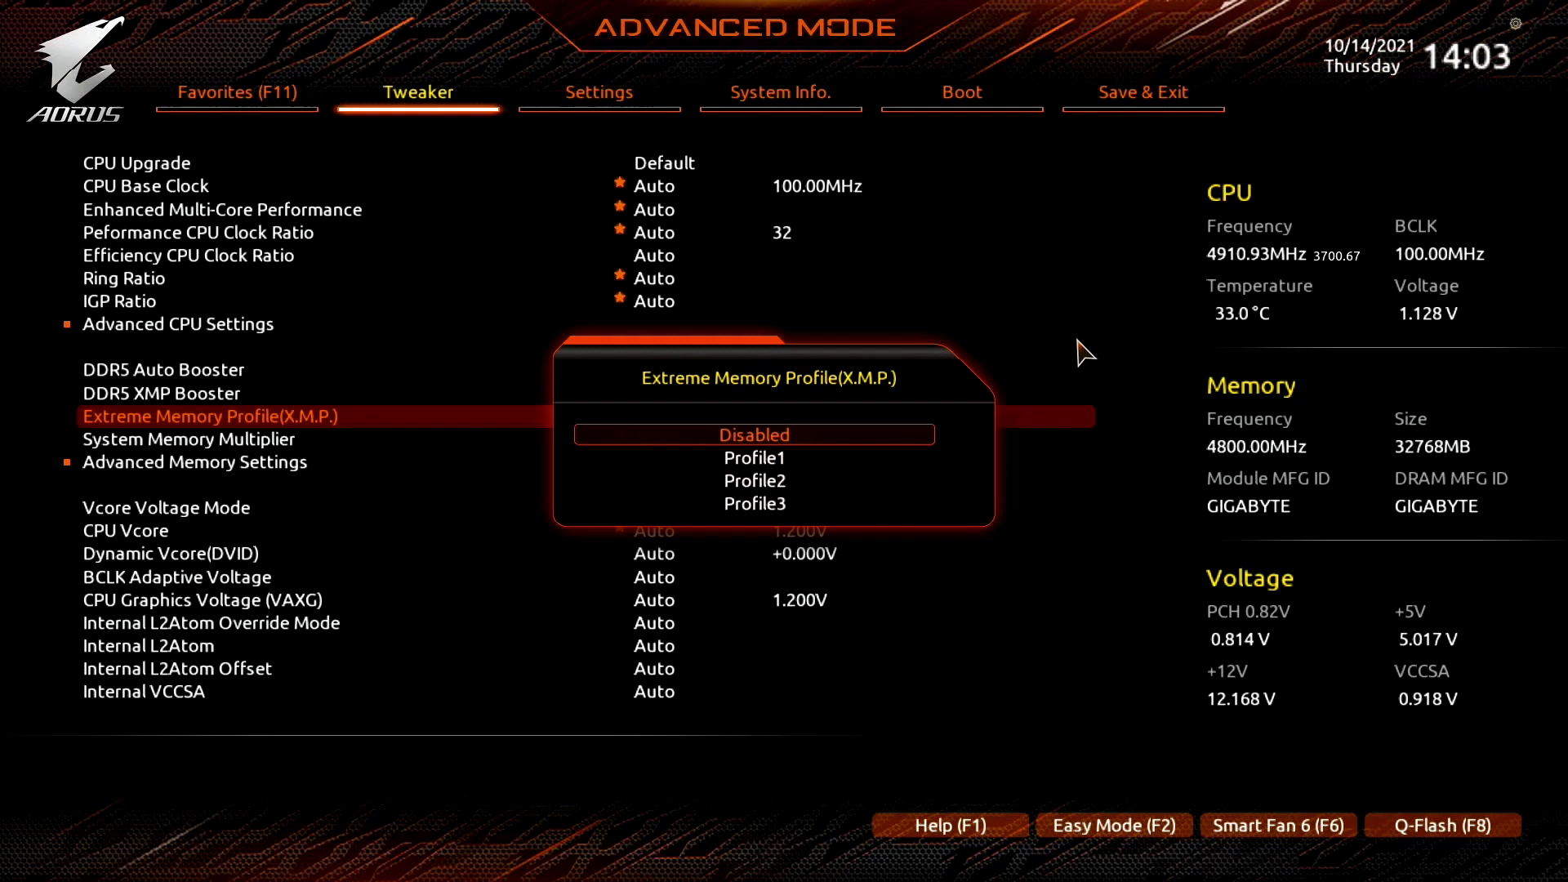
- Keep X.M.P. Disabled and enter Advanced Memory Settings
key(Escape)
key(Down)
key(Down)
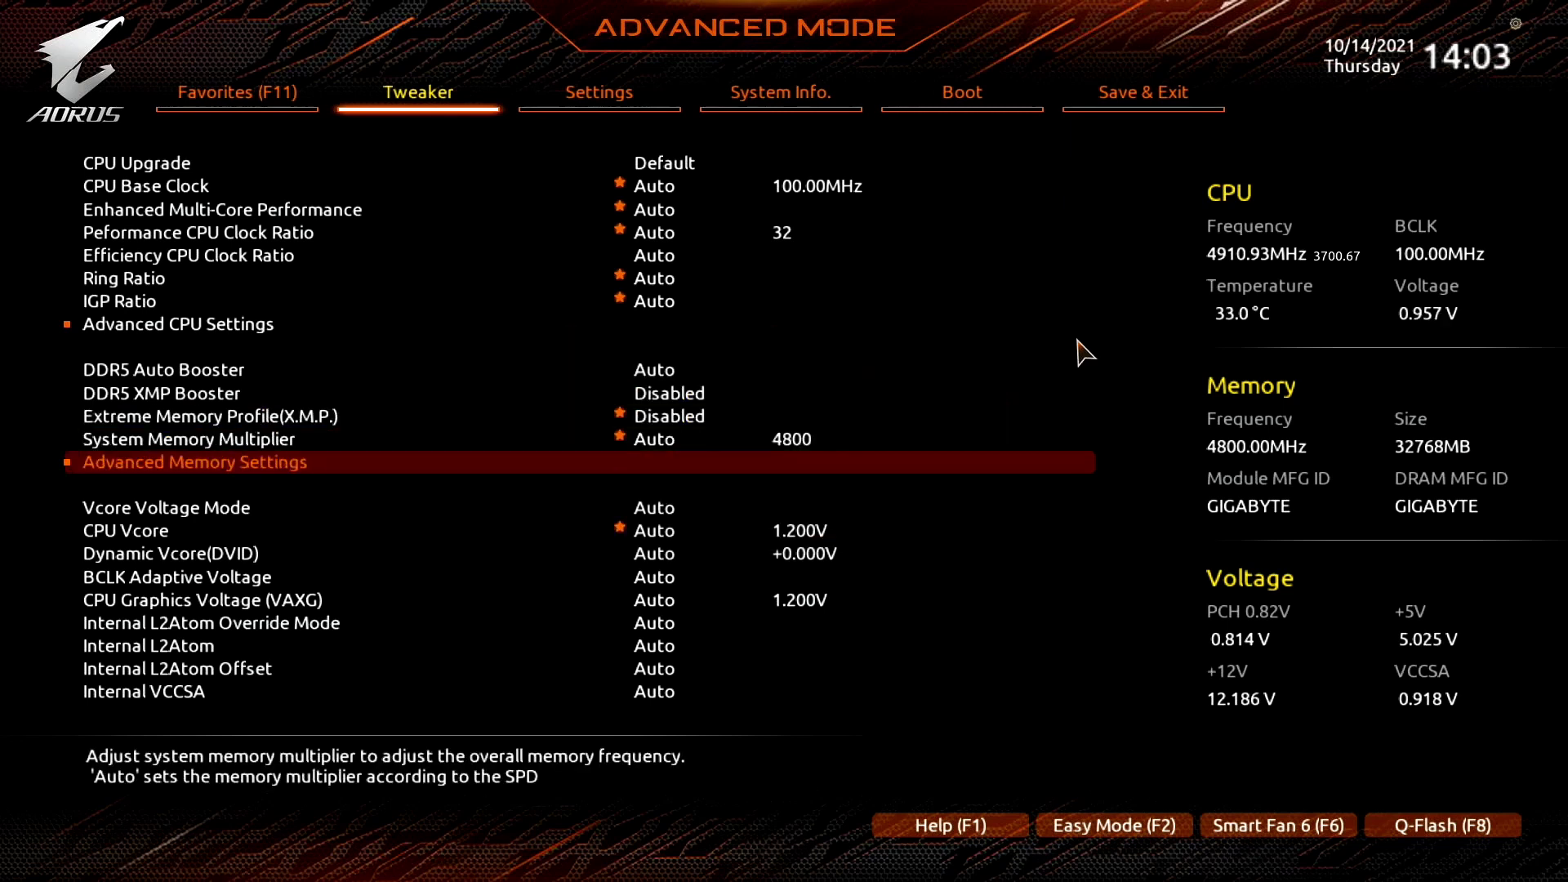
key(Return)
- Review the SPD Info for DIMMs 1 through 4, then move to SPD Setup
key(Down)
key(Down)
key(Down)
key(Down)
key(Down)
key(Down)
key(Down)
key(Down)
key(Down)
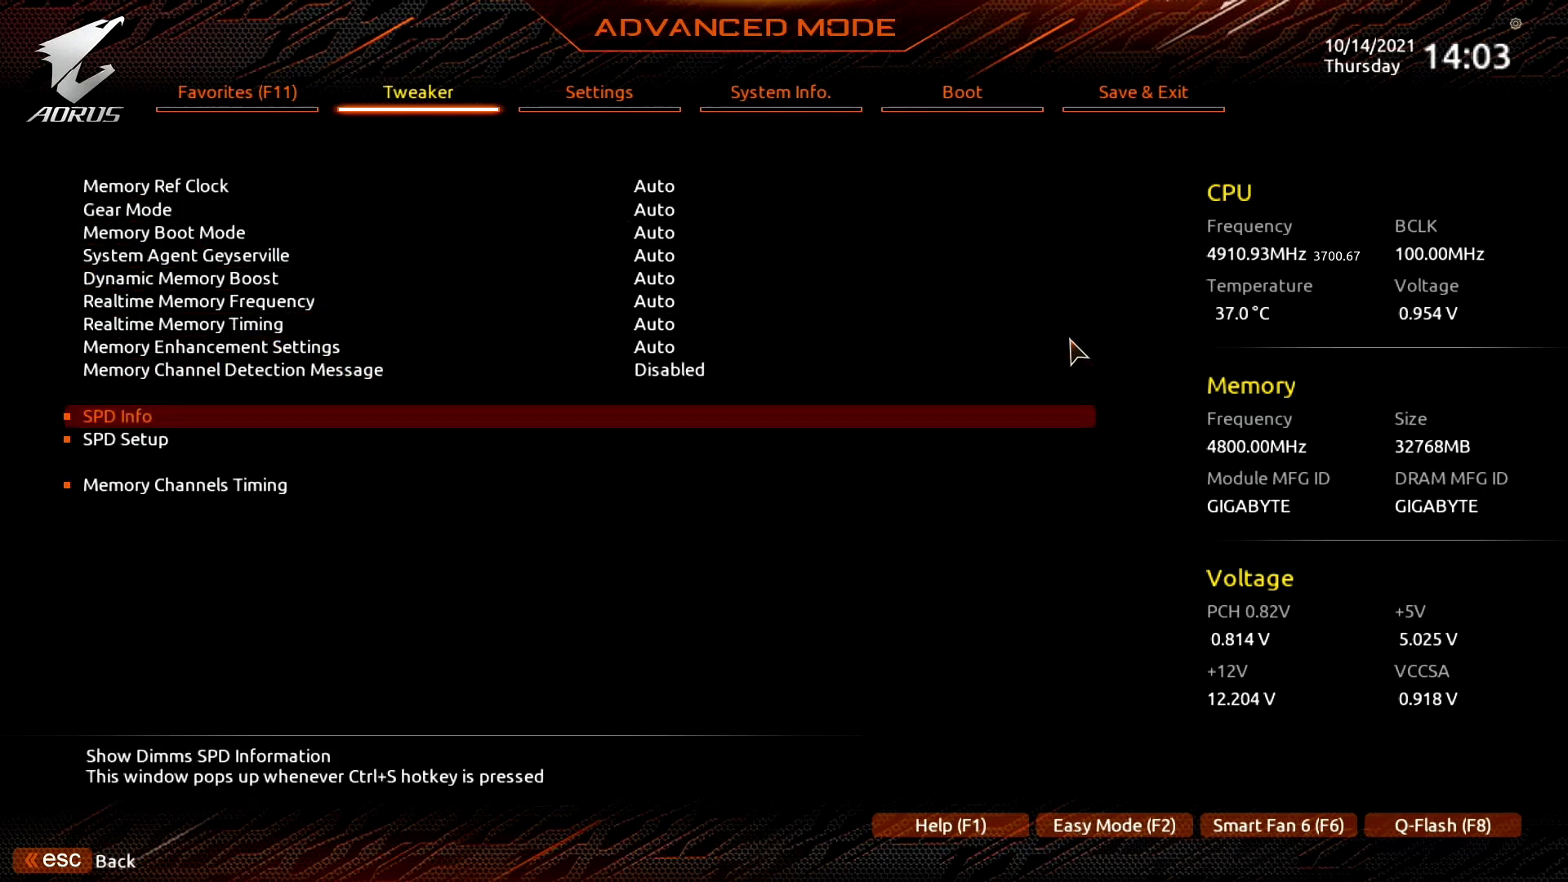
key(Return)
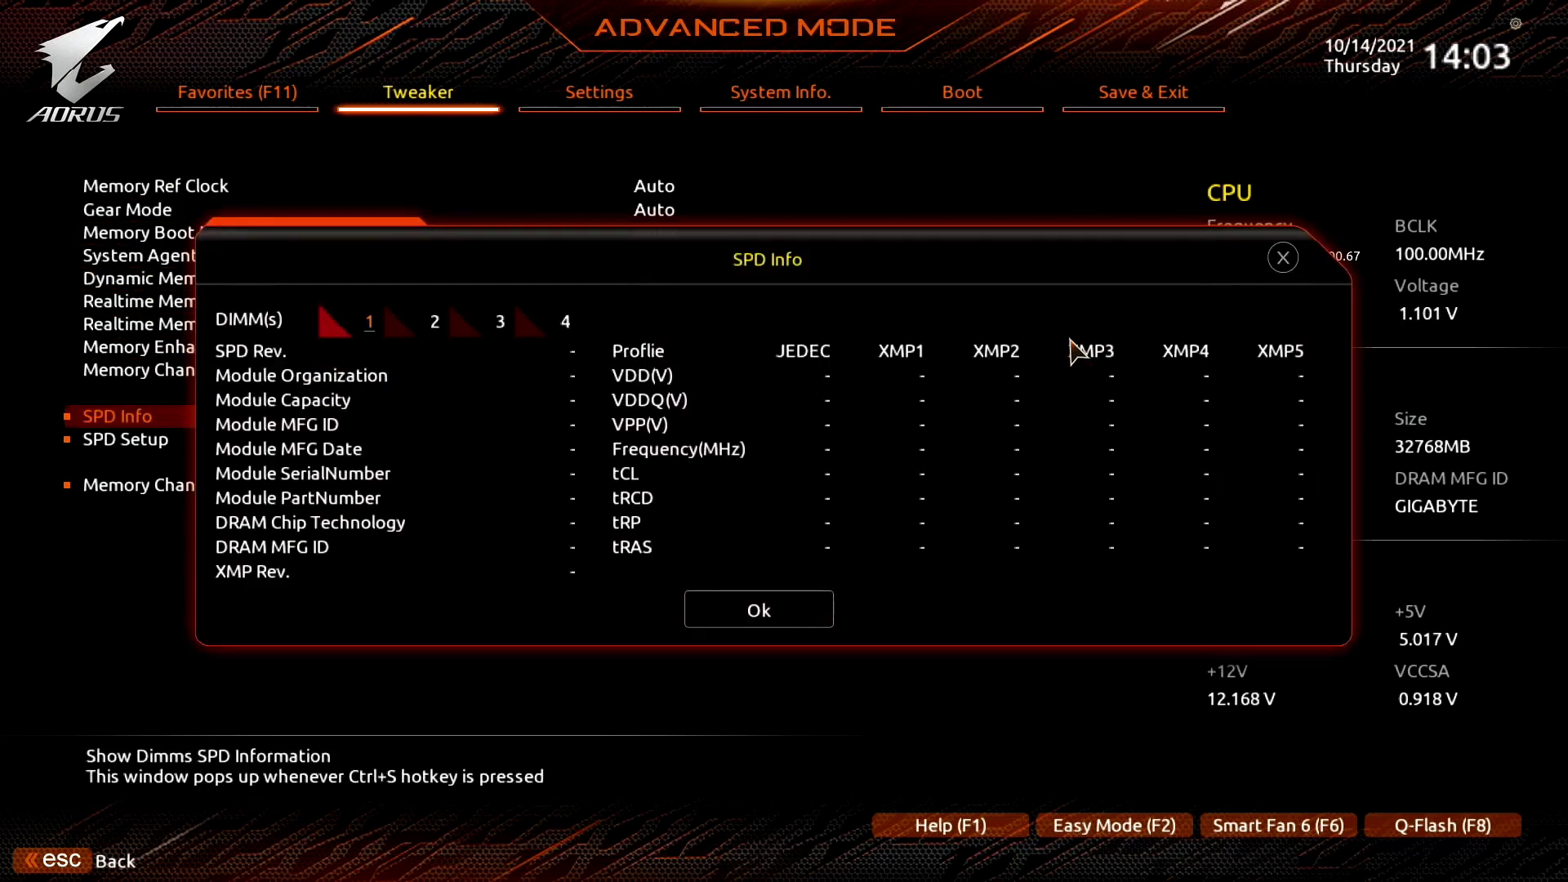
key(Right)
key(Right)
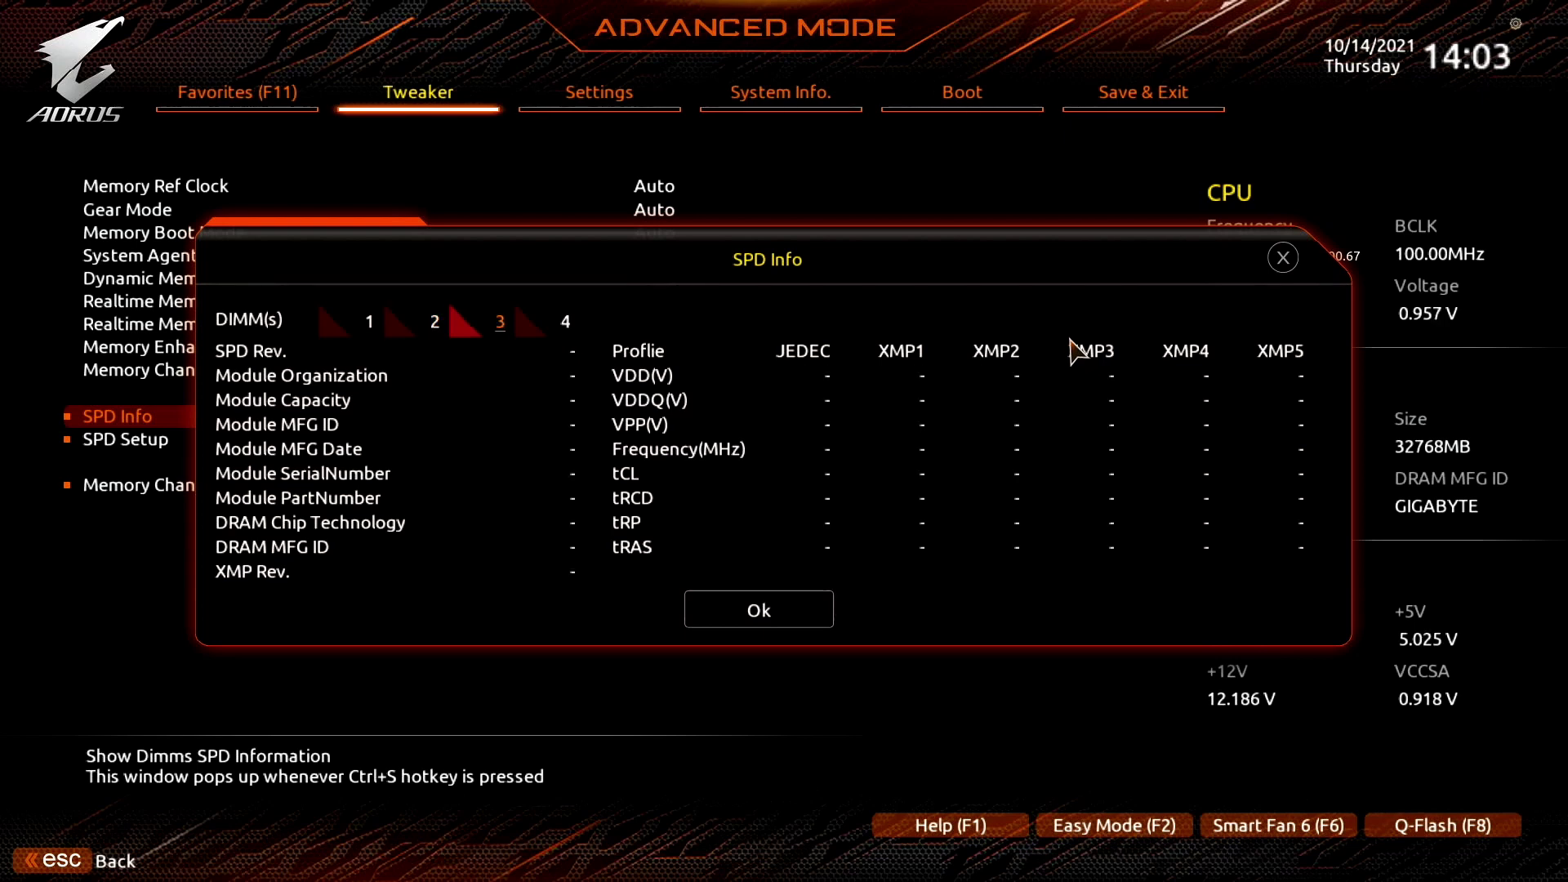
key(Right)
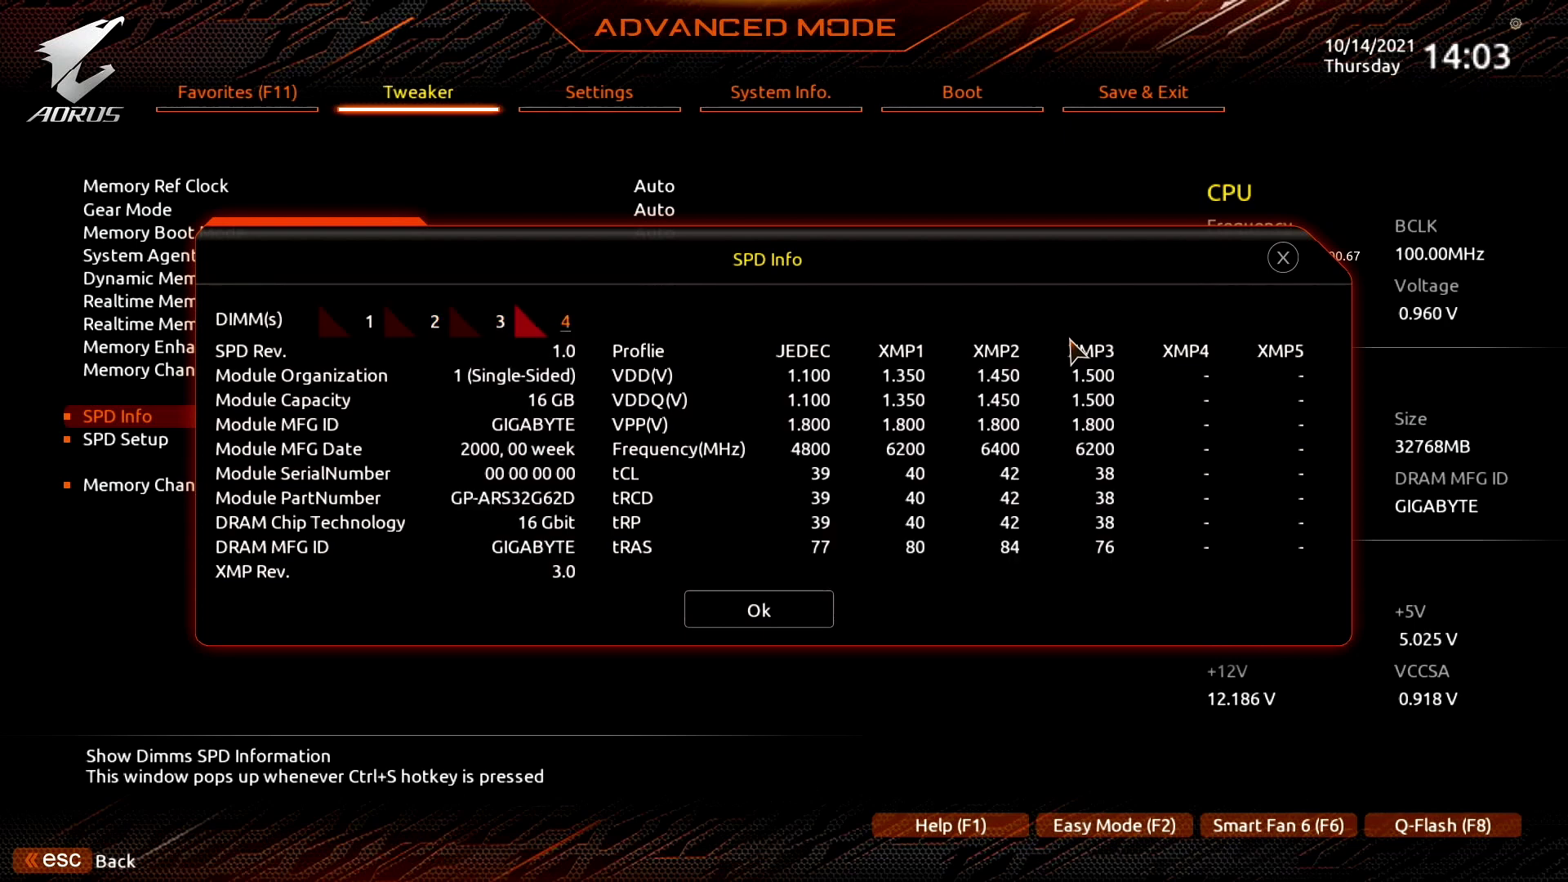
key(Escape)
key(Down)
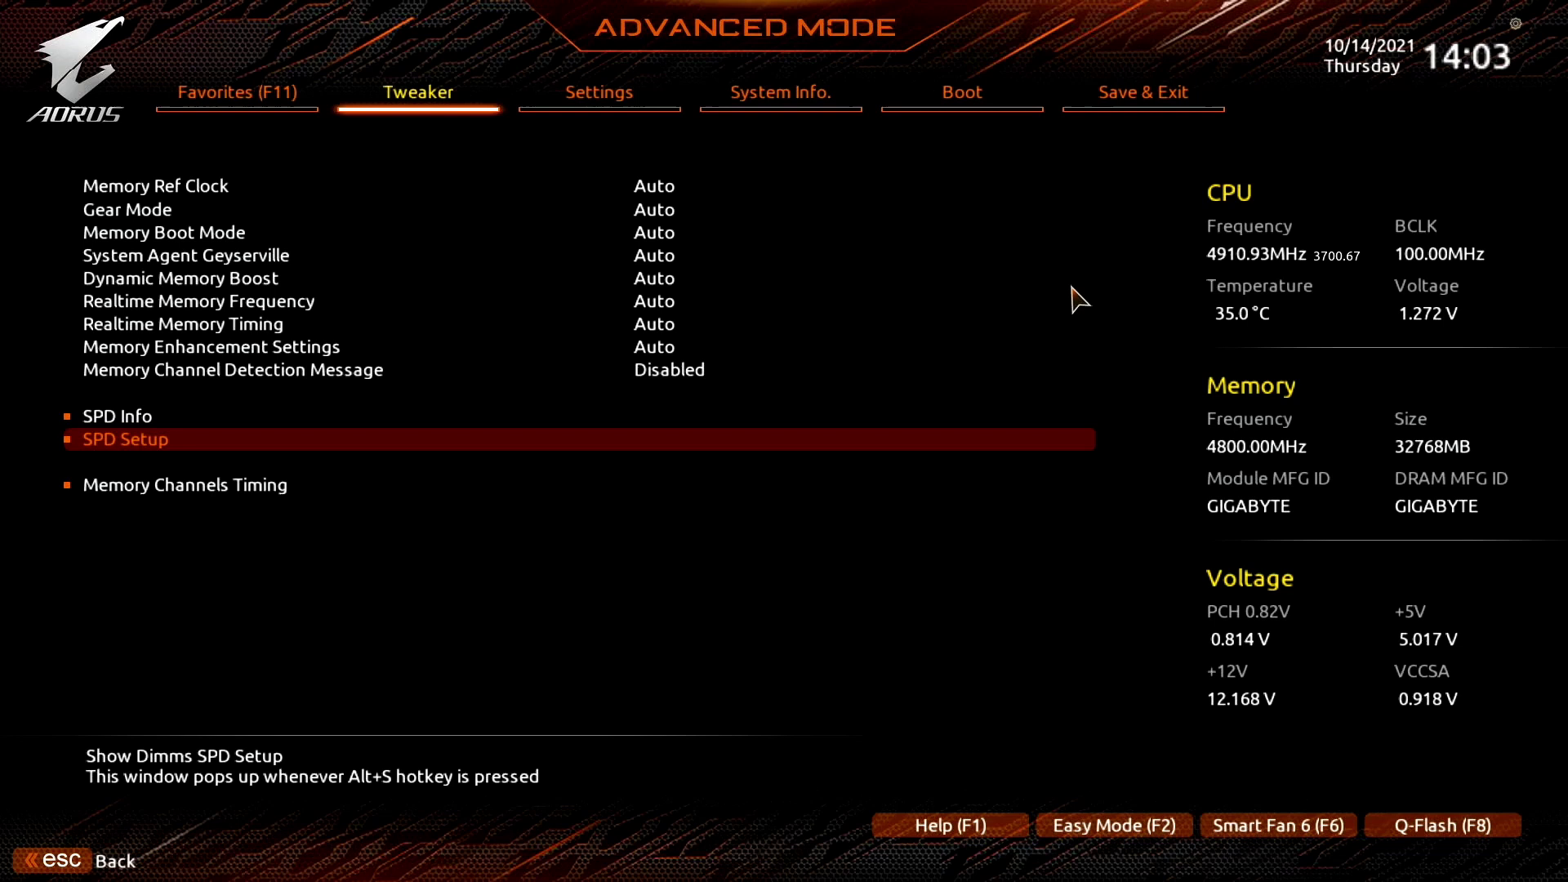
- Open SPD Setup to compare Current, JEDEC and XMP1–XMP3 timings with the Performance Index
key(Return)
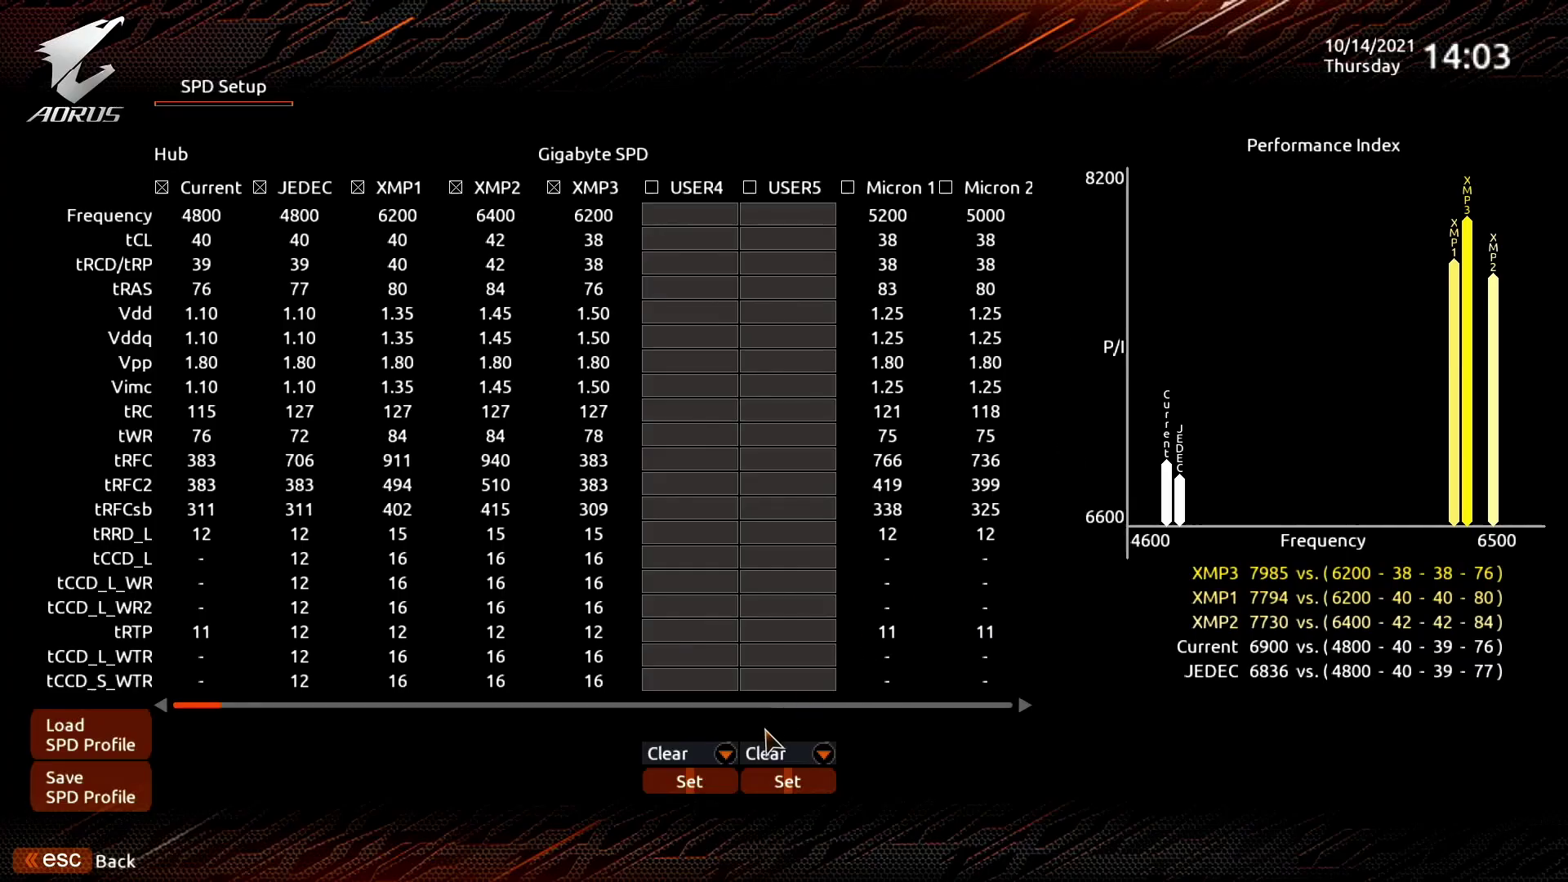
- Load the Hynix 1 timings into USER4 and write that profile to the memory SPD
click(724, 751)
scroll(706, 784, down, 9)
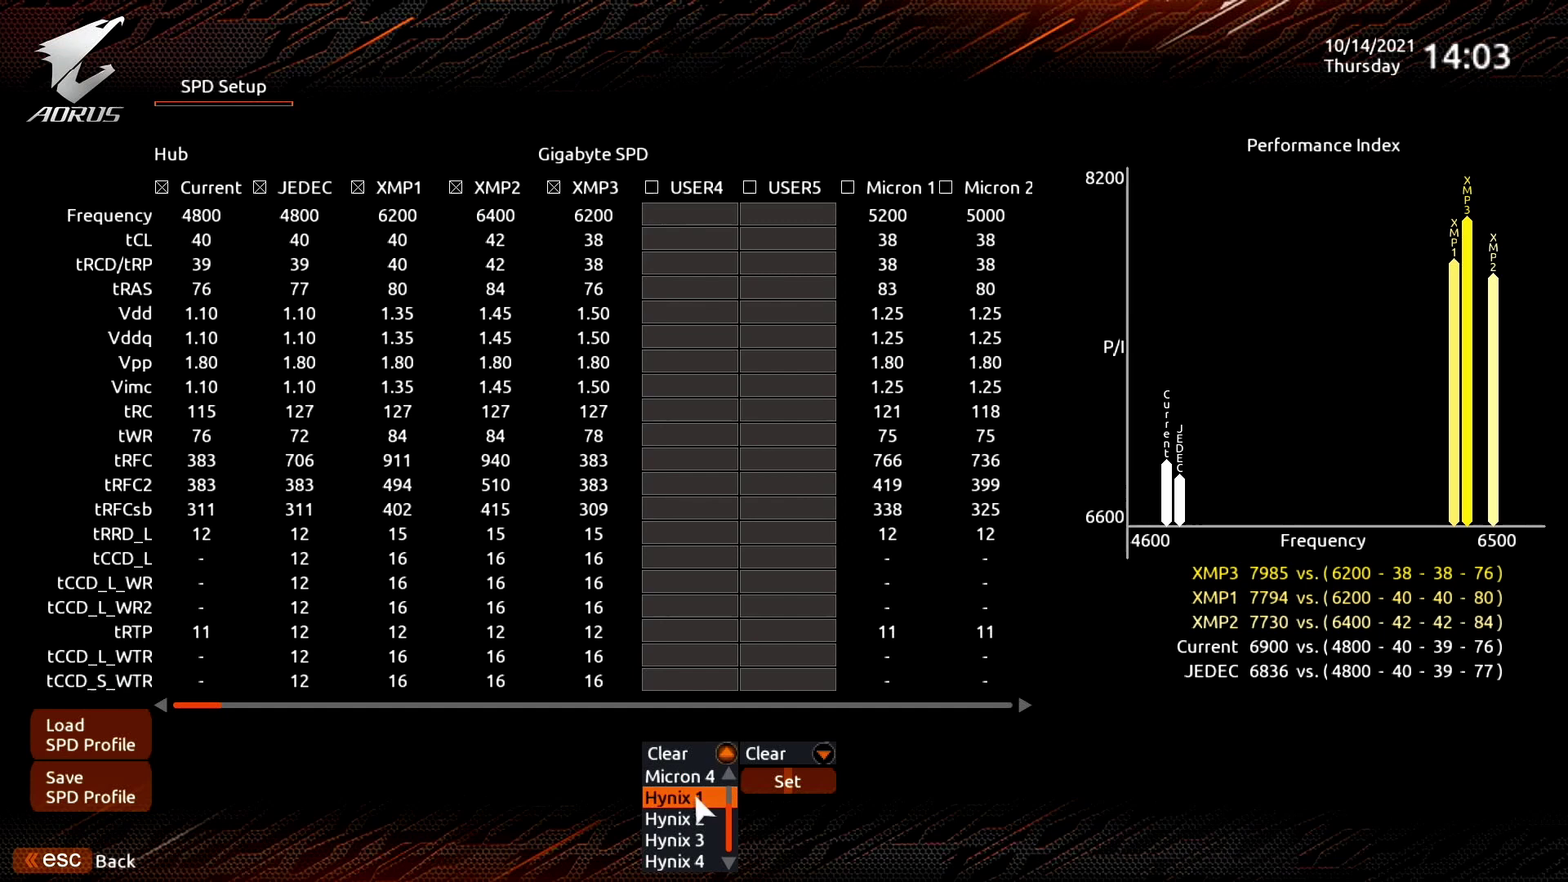
click(697, 799)
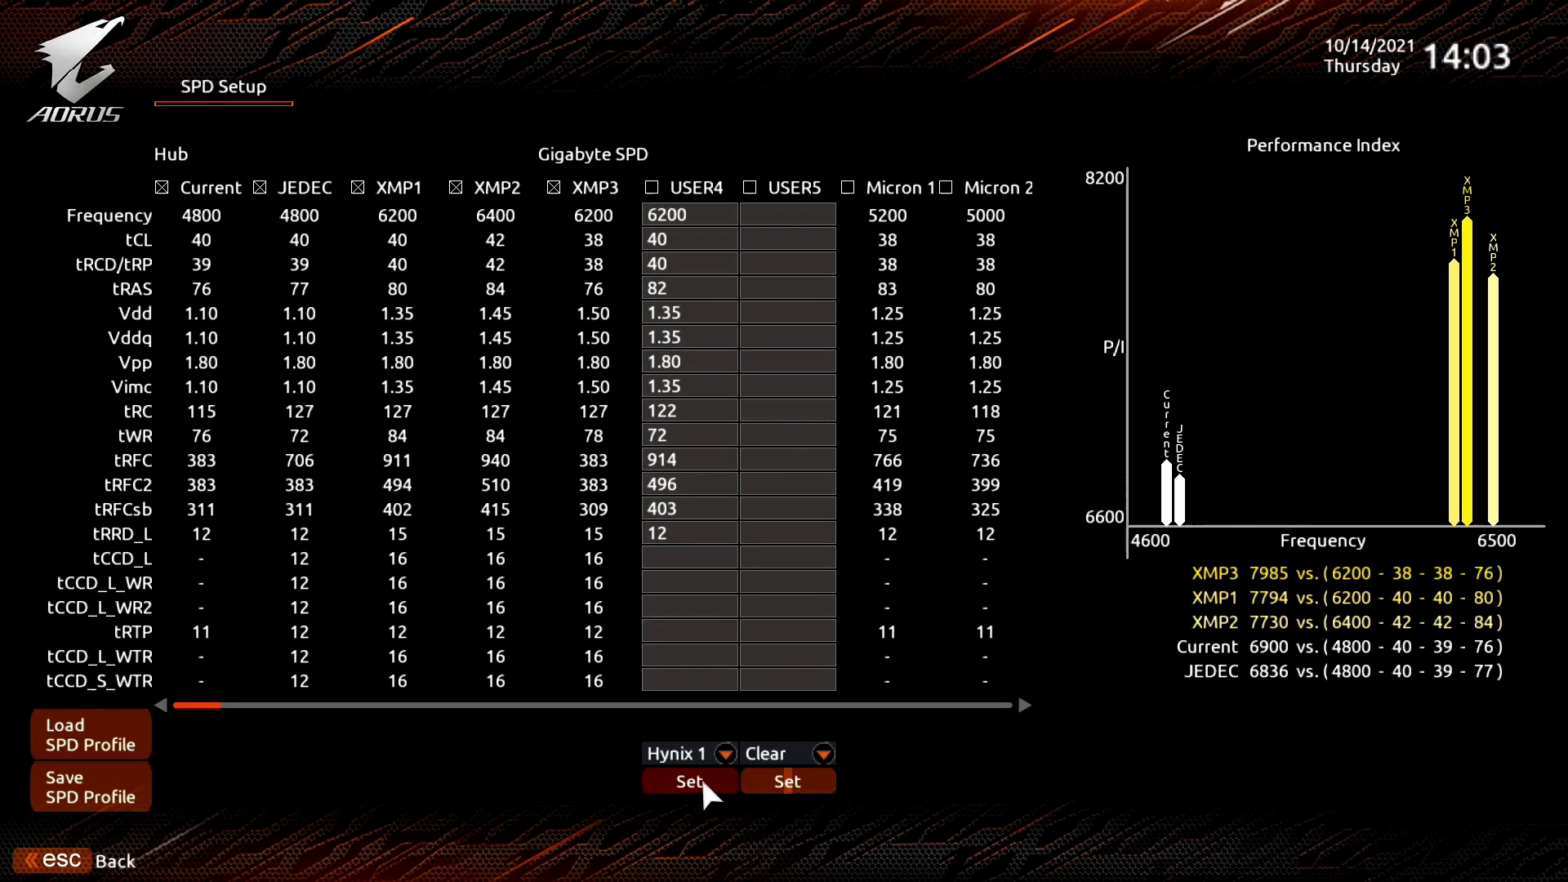
click(700, 777)
- Try Hynix 2 and Hynix 3 in USER5, settling on the Hynix 4 profile values
click(802, 758)
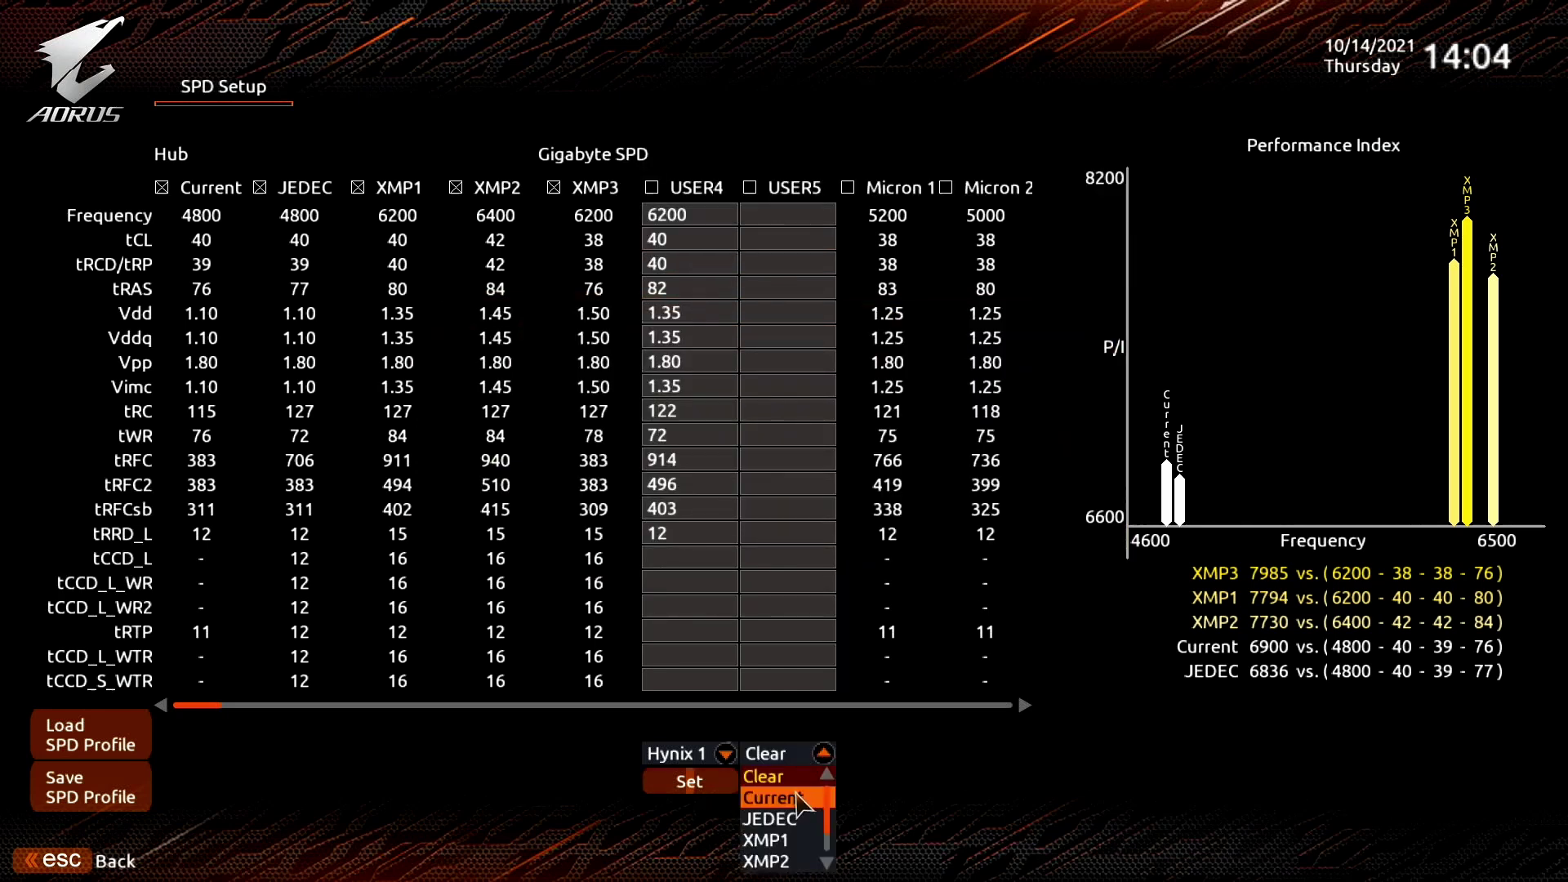
scroll(805, 800, down, 6)
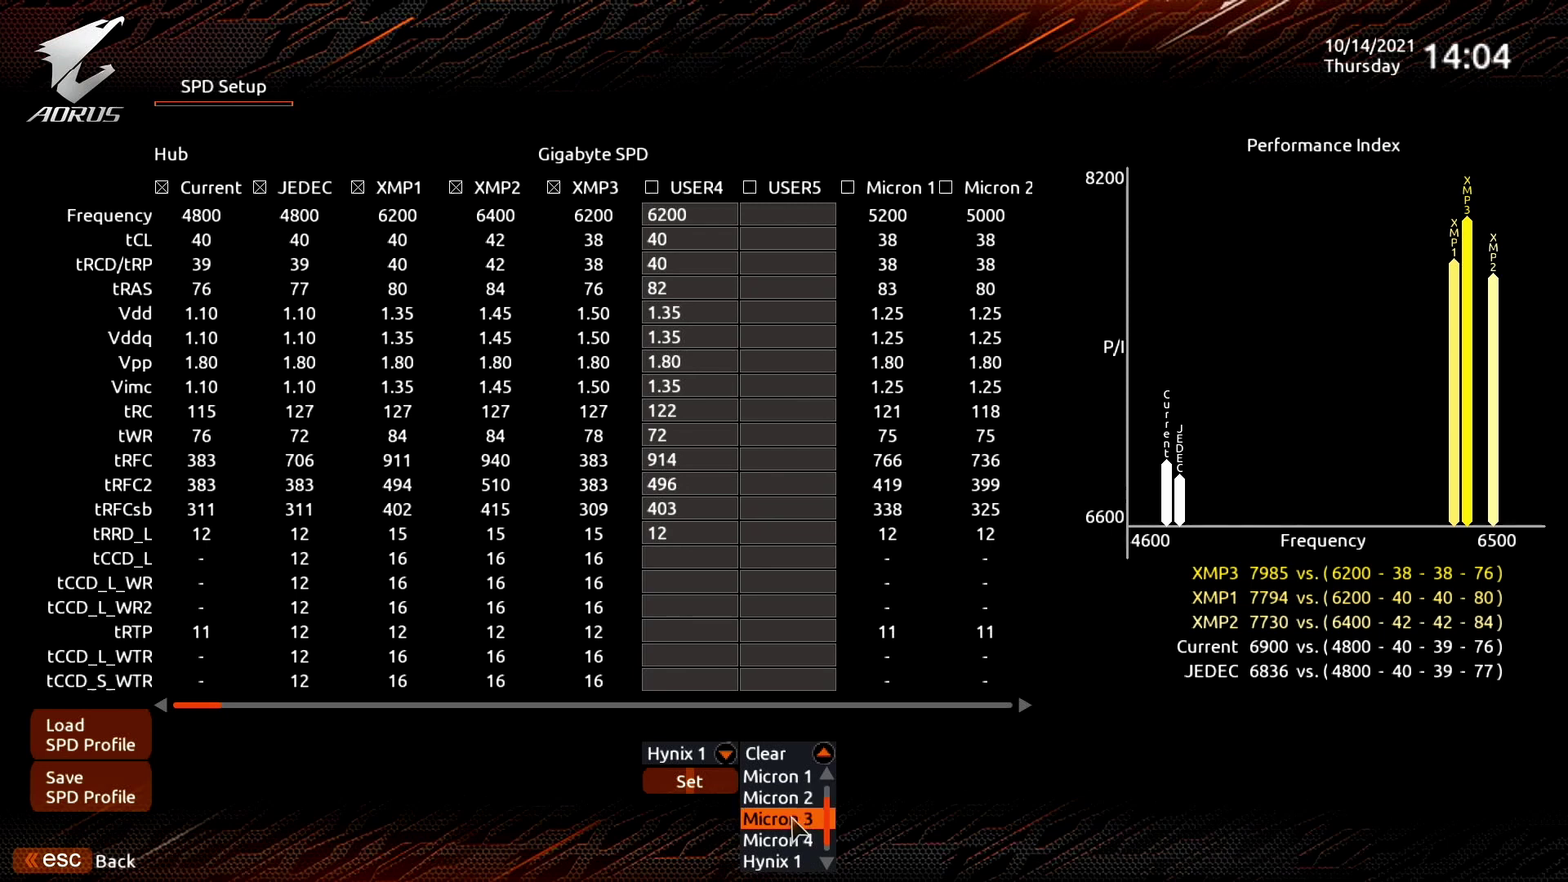
scroll(795, 813, down, 3)
click(796, 820)
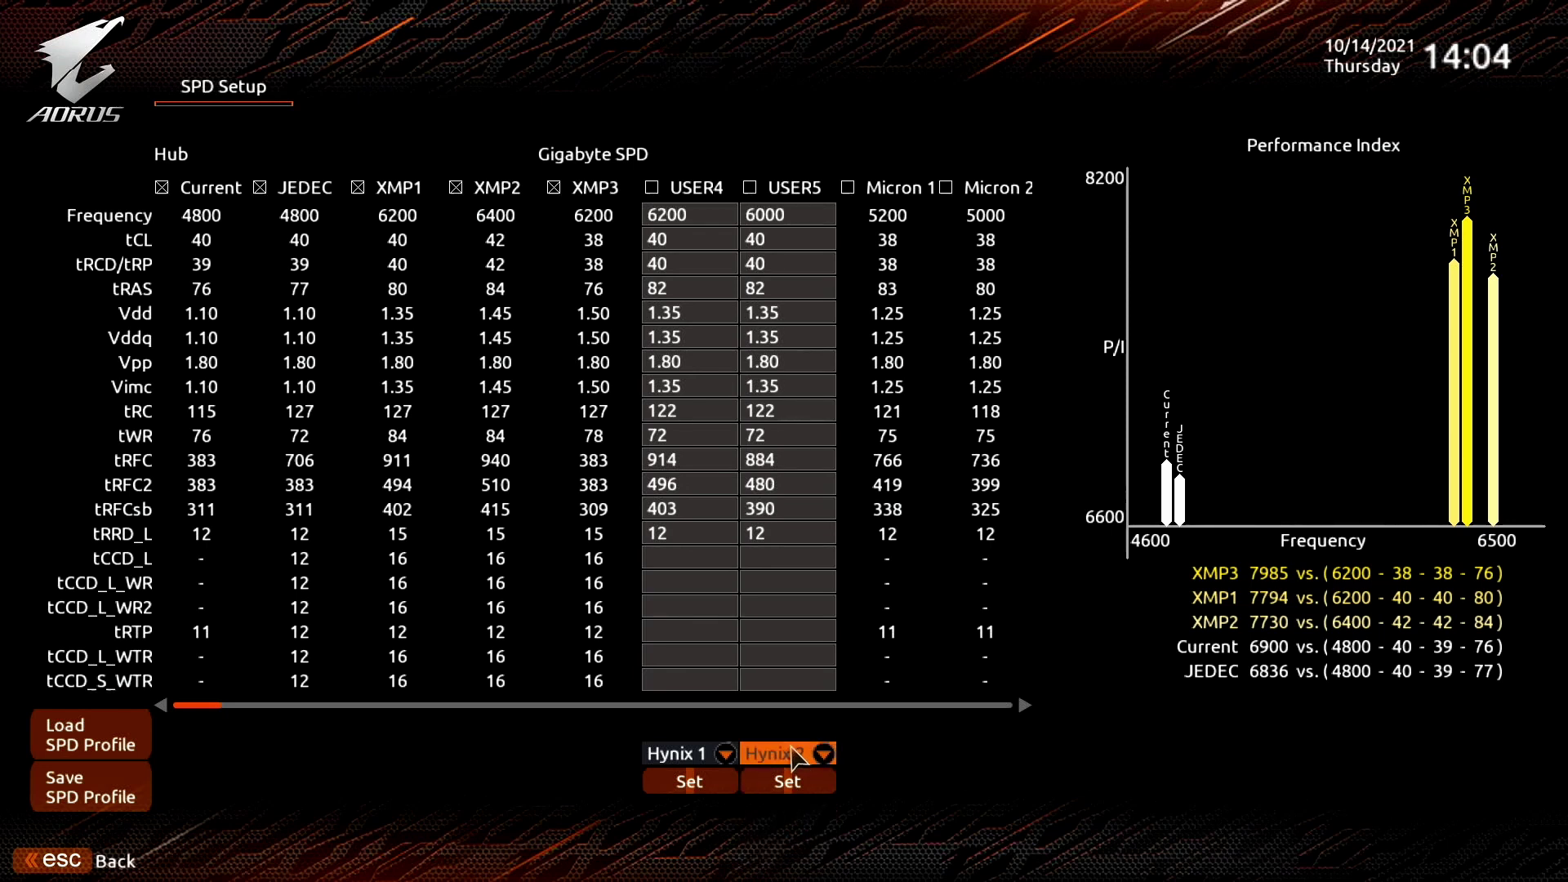
click(798, 753)
click(798, 841)
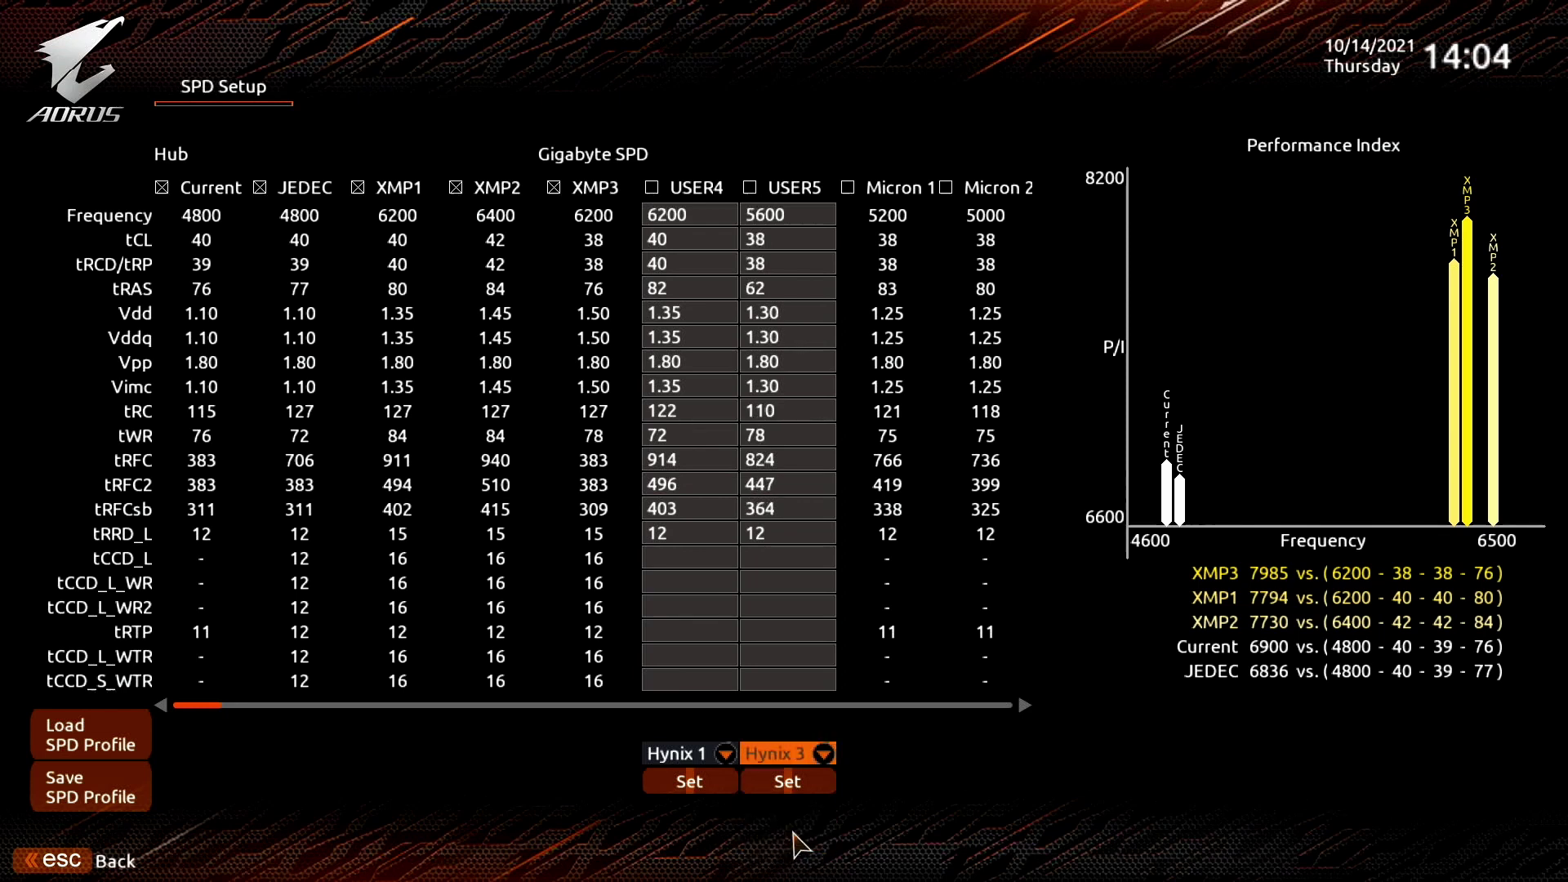
click(796, 753)
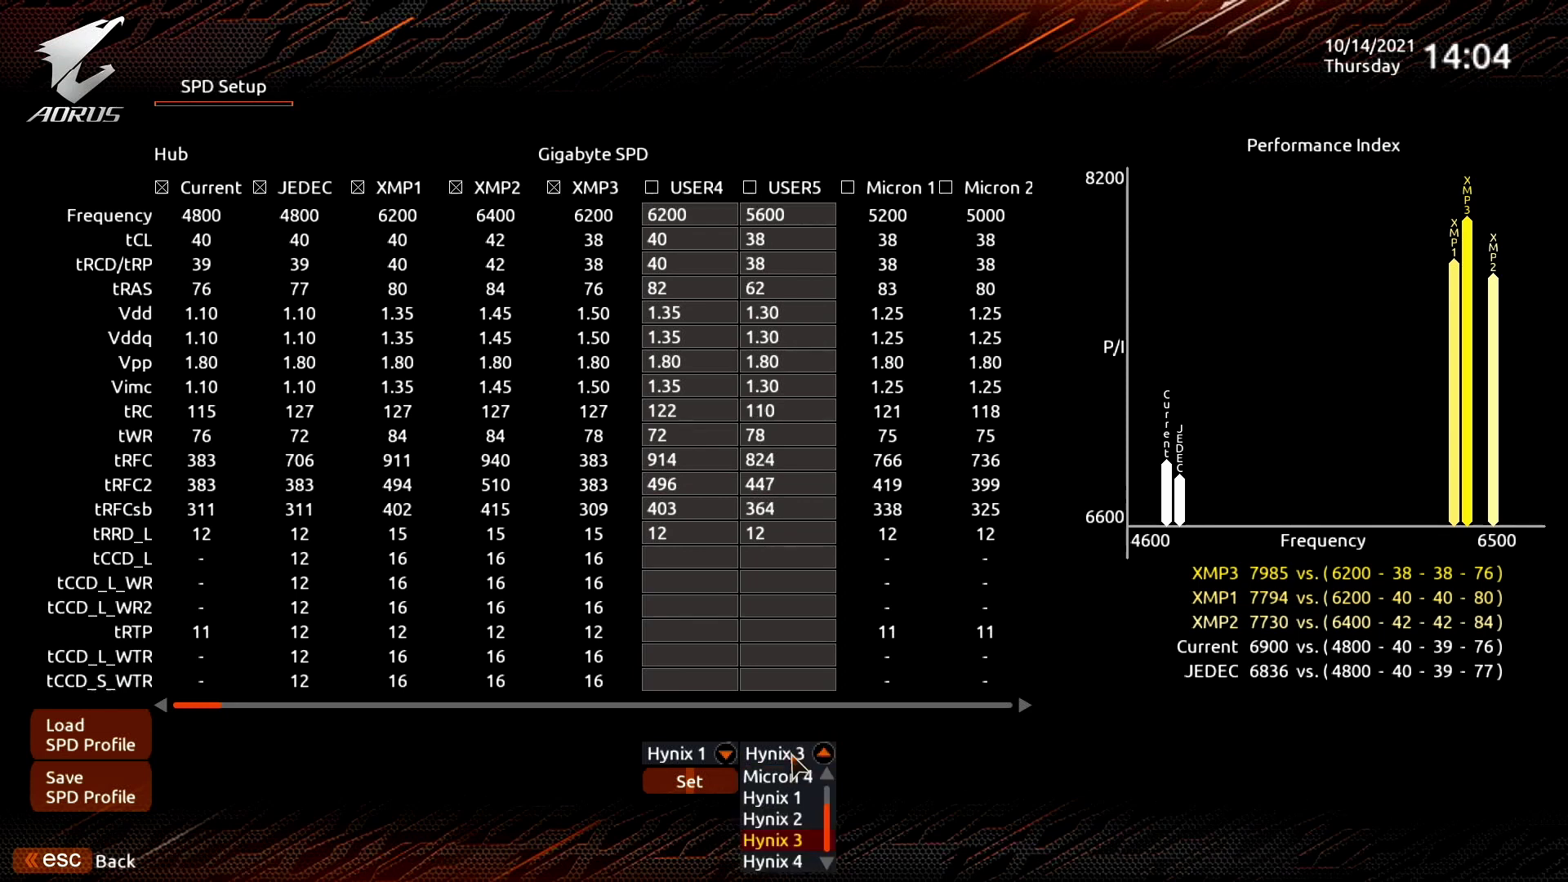
click(784, 863)
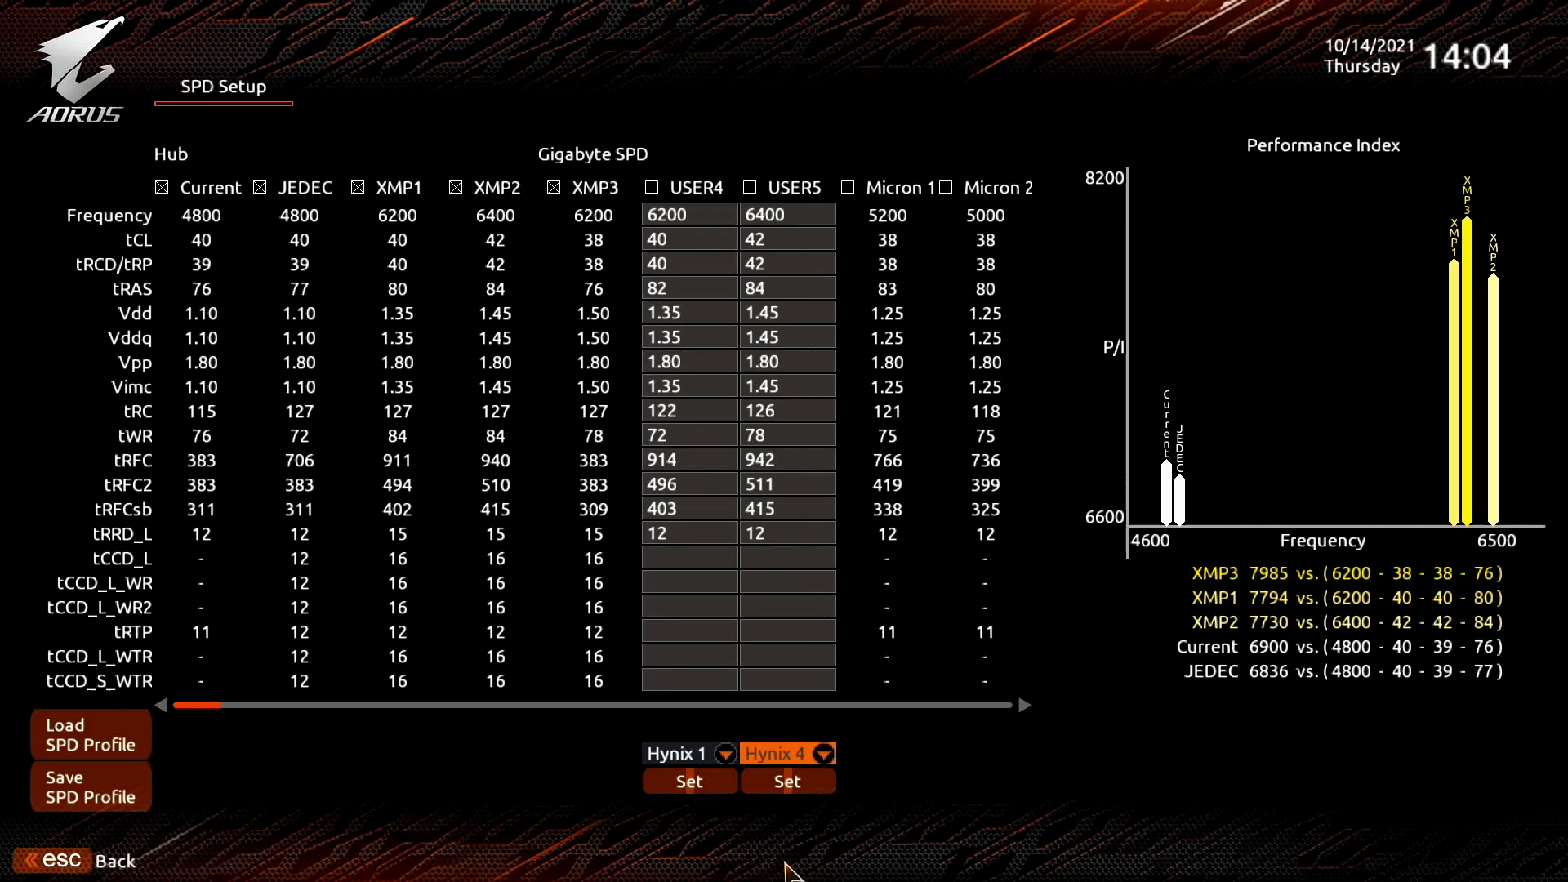
- Change the USER5 frequency to 6600 and write the profile to the memory SPD
click(785, 216)
text(6600)
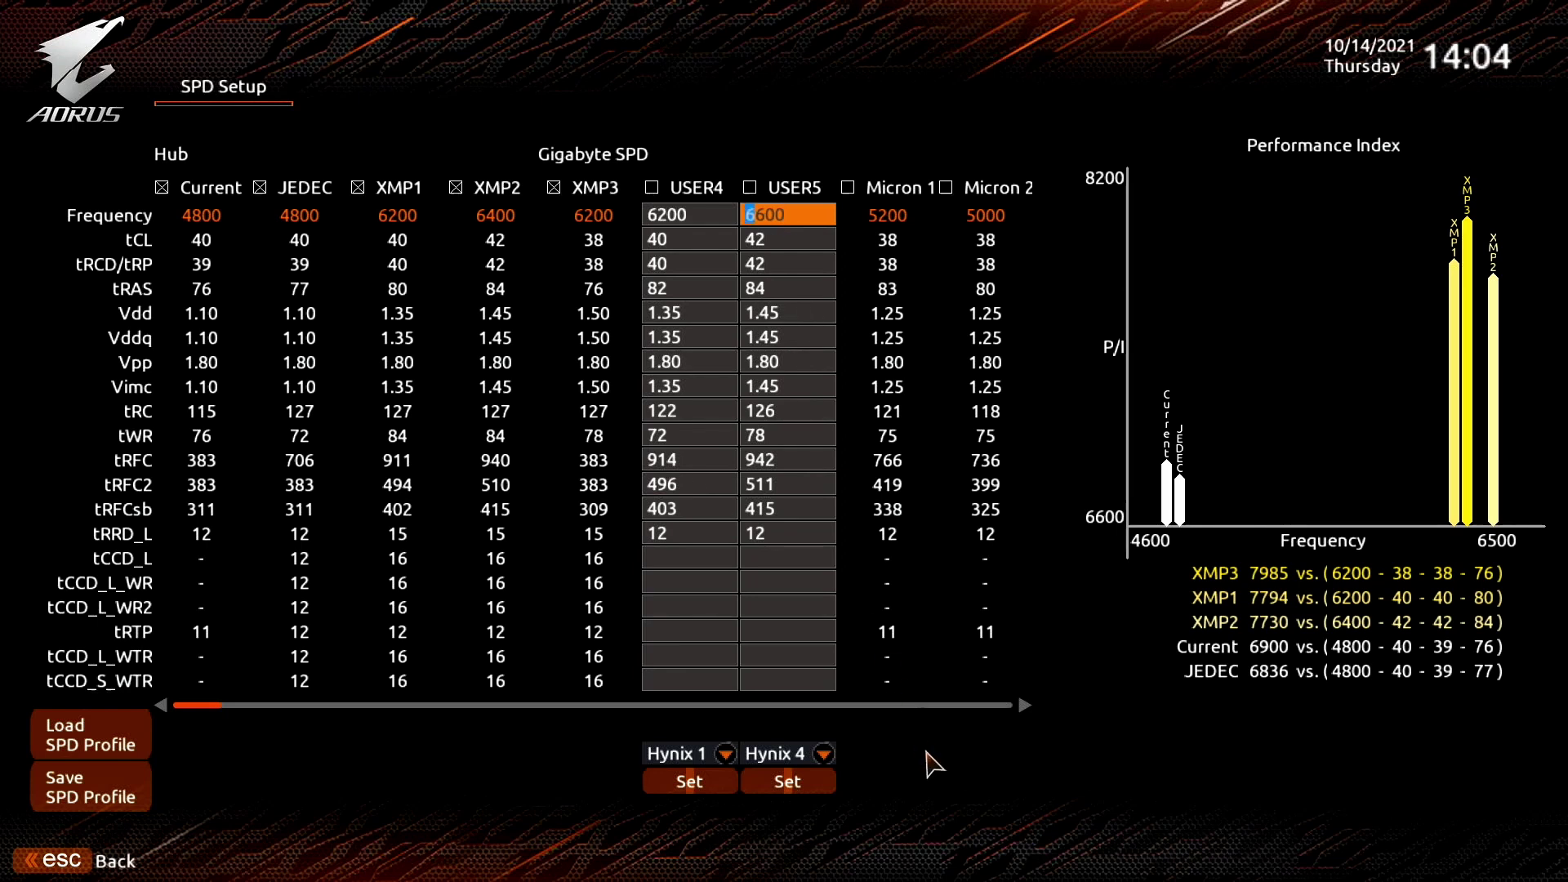
key(Return)
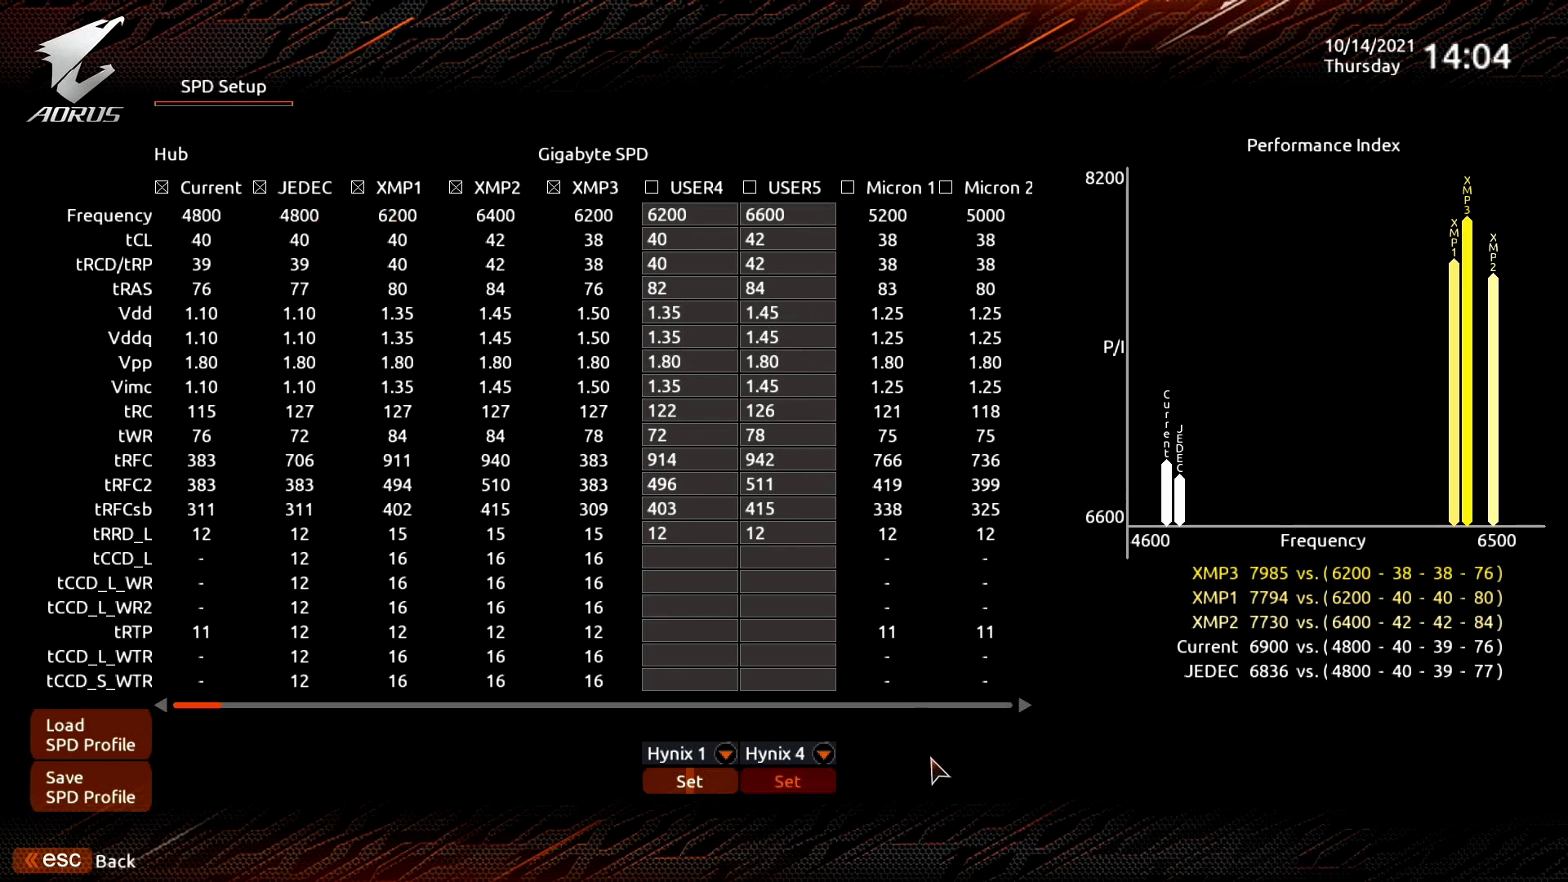
click(813, 782)
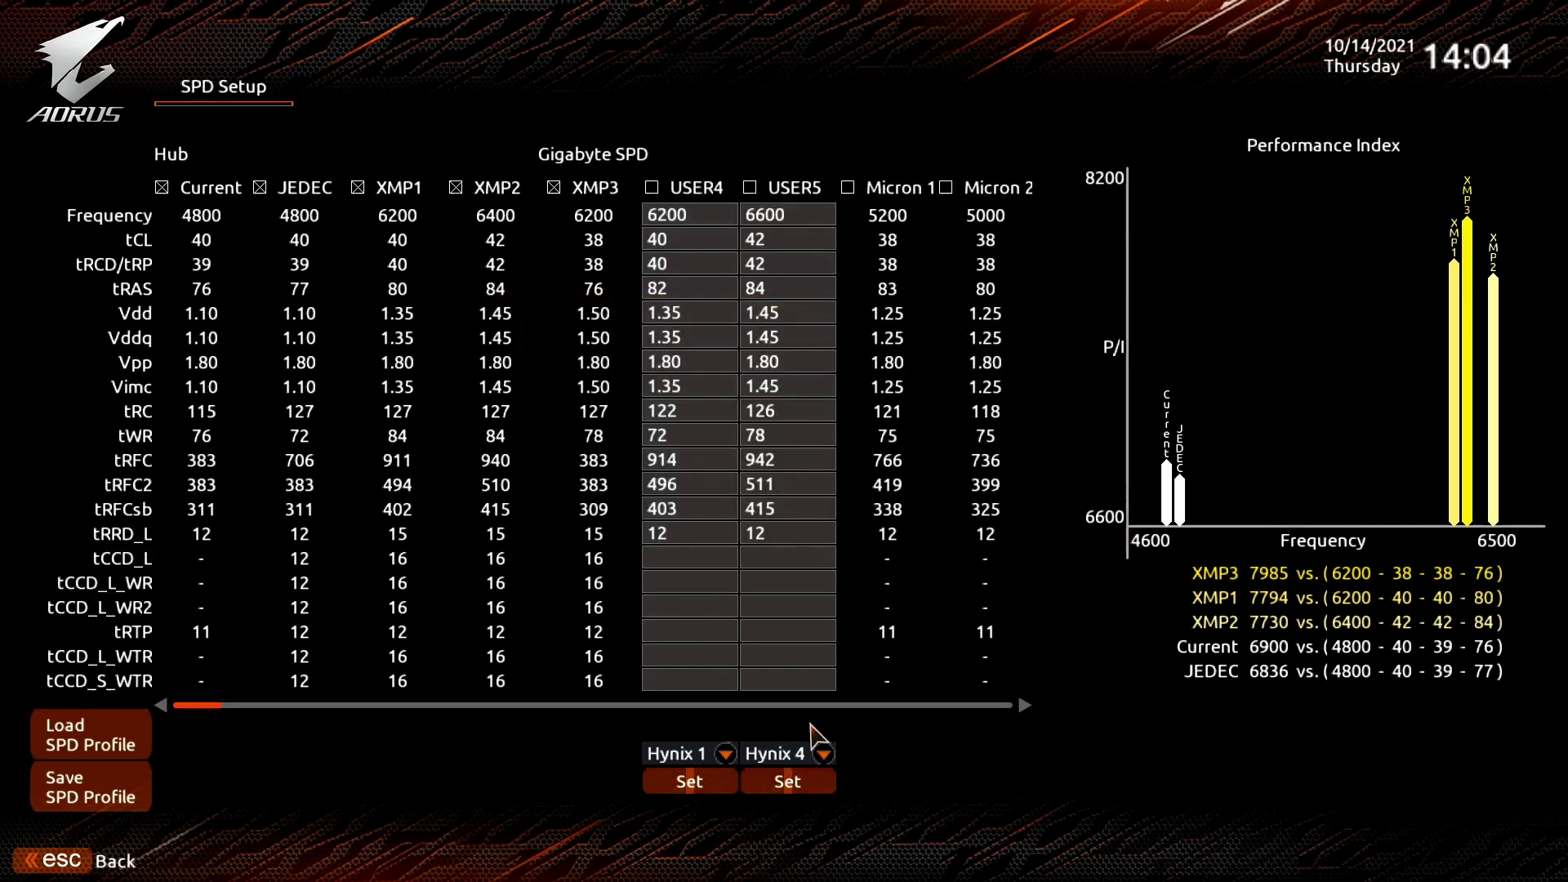
- Add USER4 and USER5 to the Performance Index comparison and leave SPD Setup
click(653, 188)
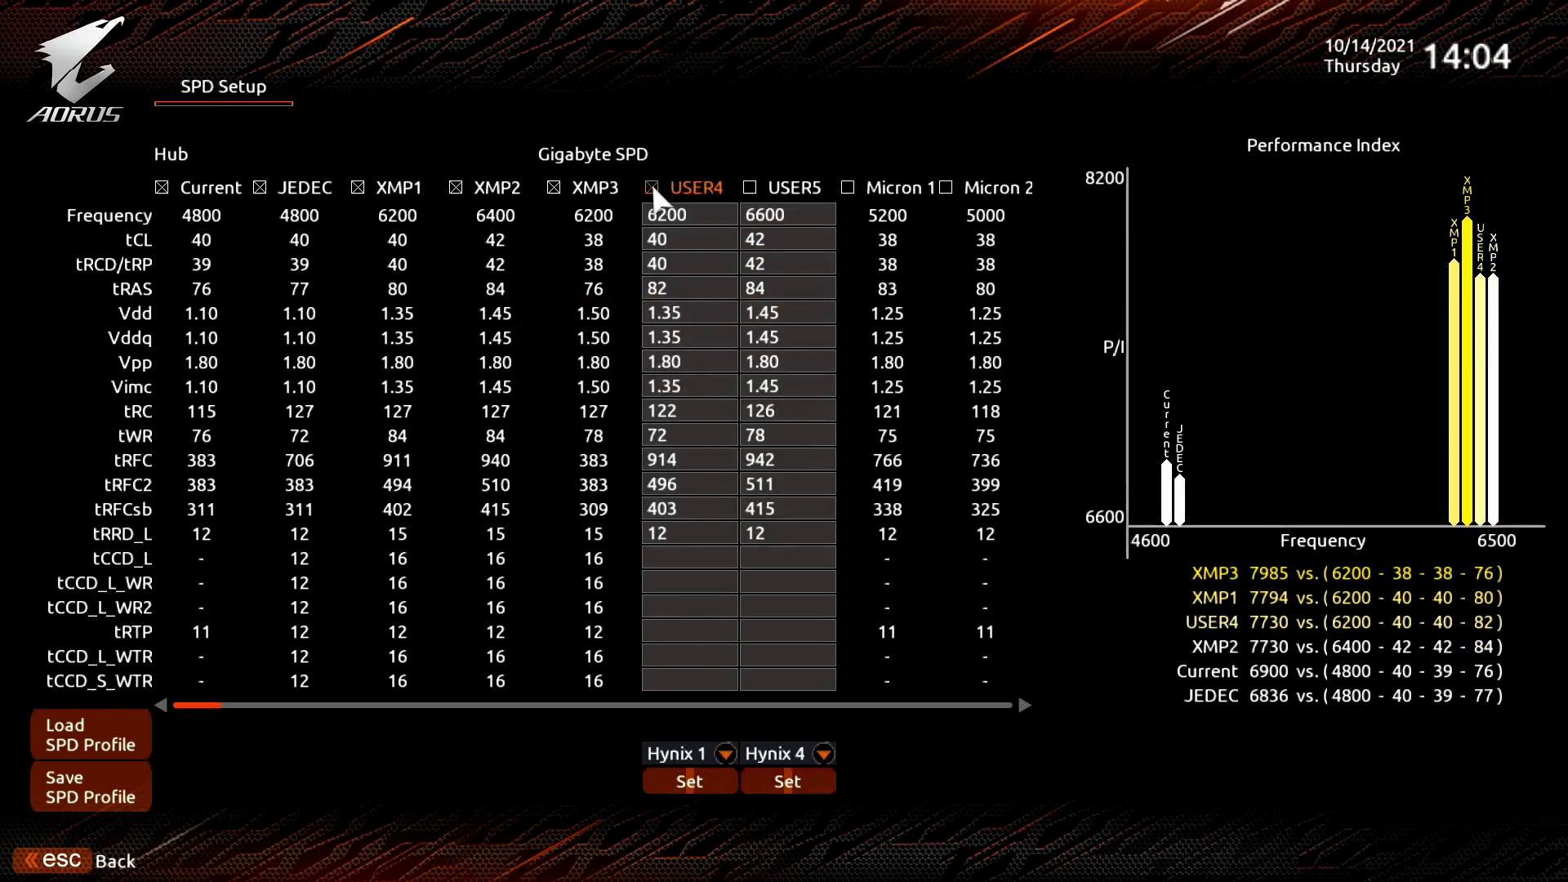
click(749, 188)
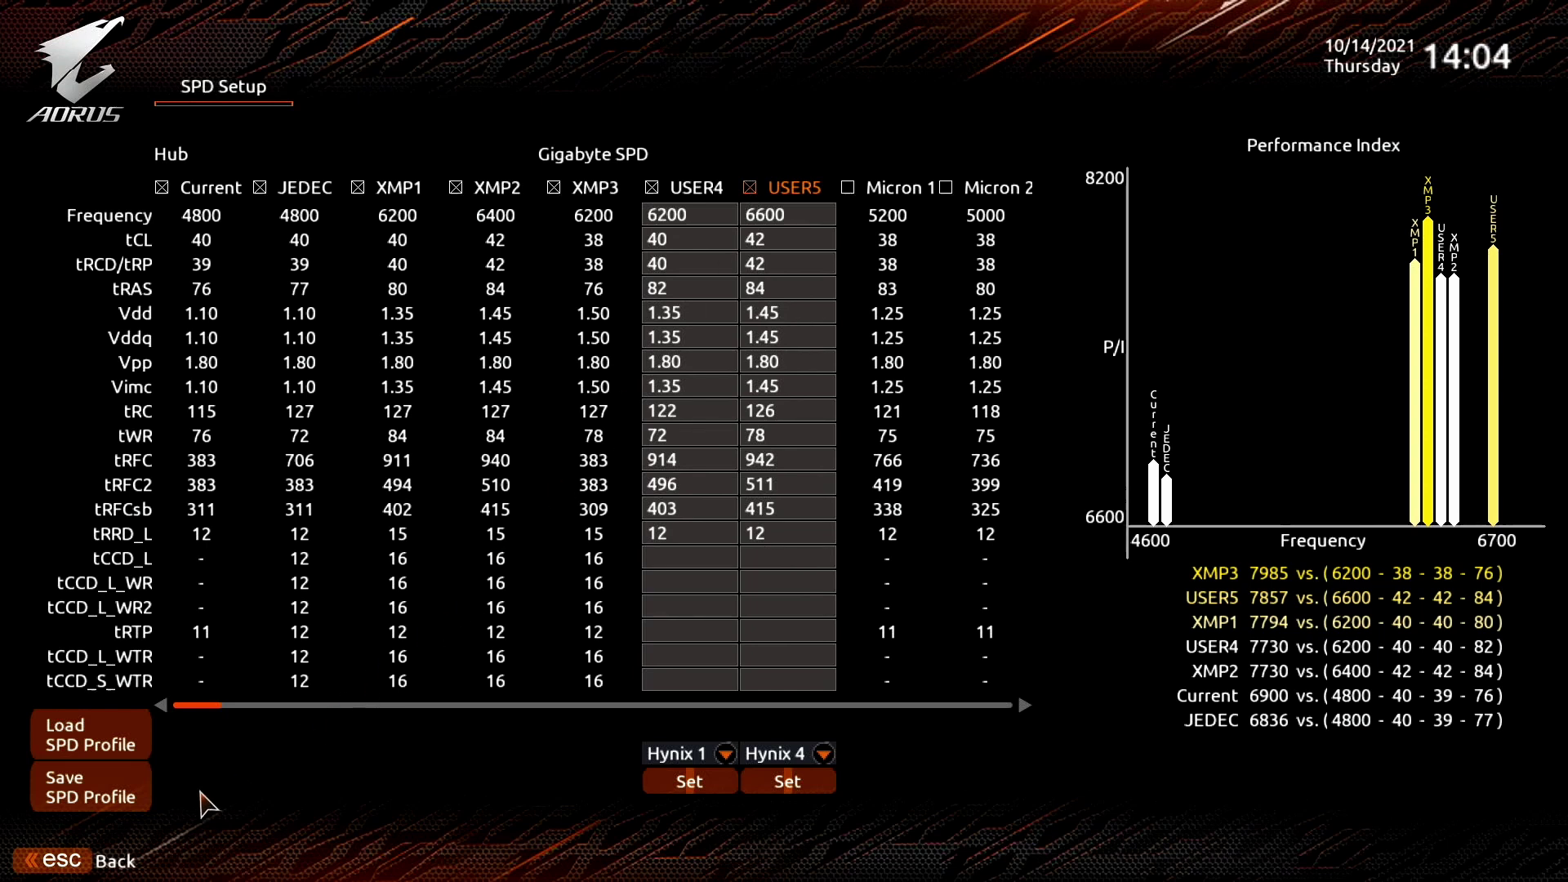
click(75, 858)
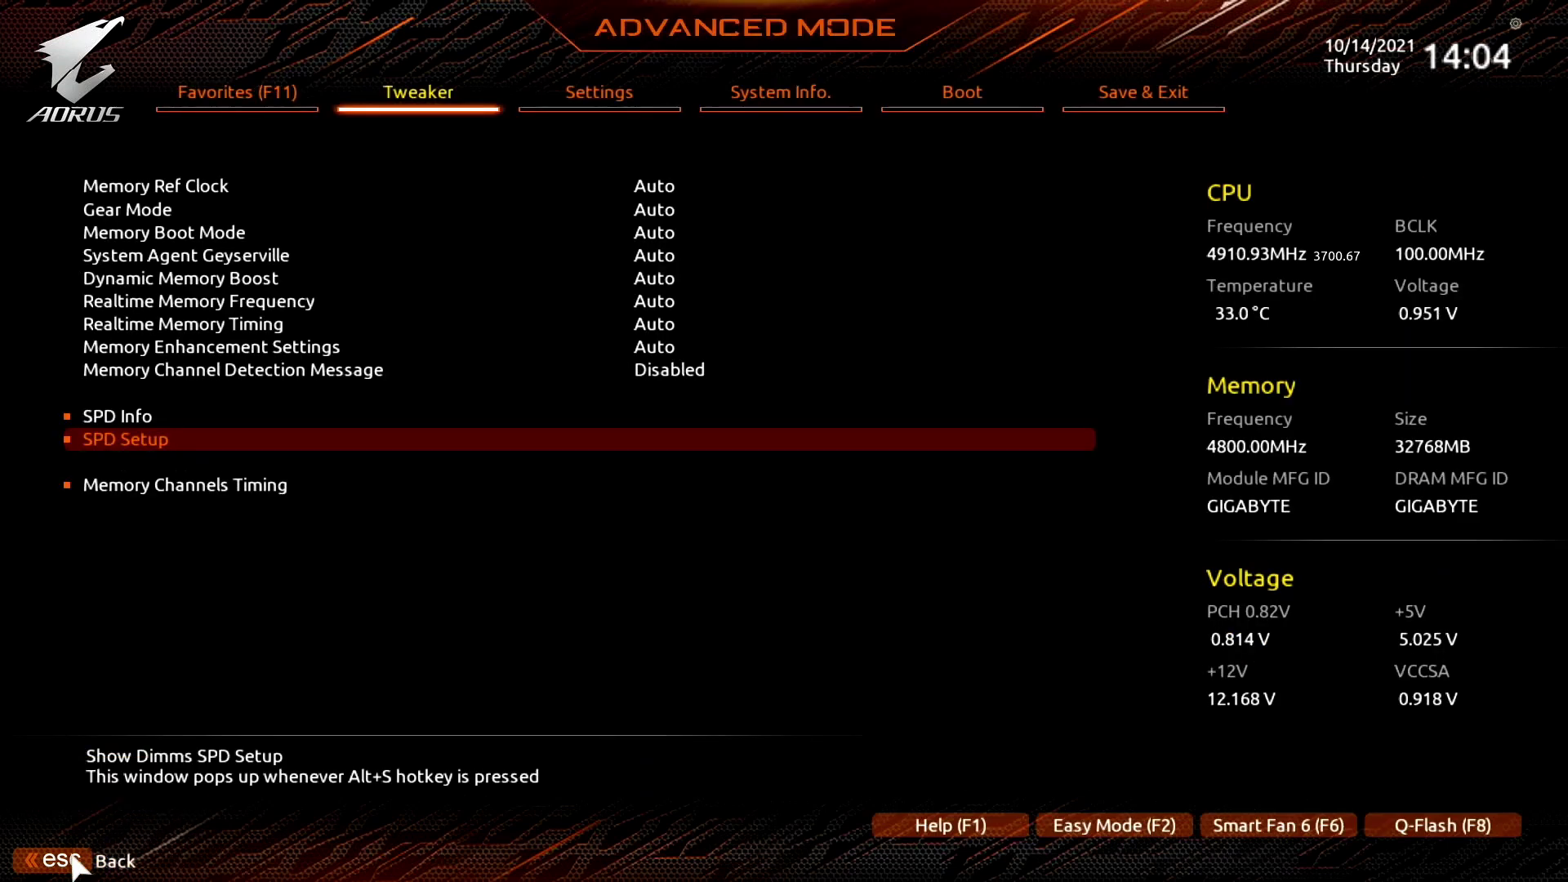
- Set Memory Boot Mode to Disable Fast Boot and request Save & Exit with F10
key(Up)
key(Up)
key(Up)
key(Up)
key(Up)
key(Up)
key(Up)
key(Up)
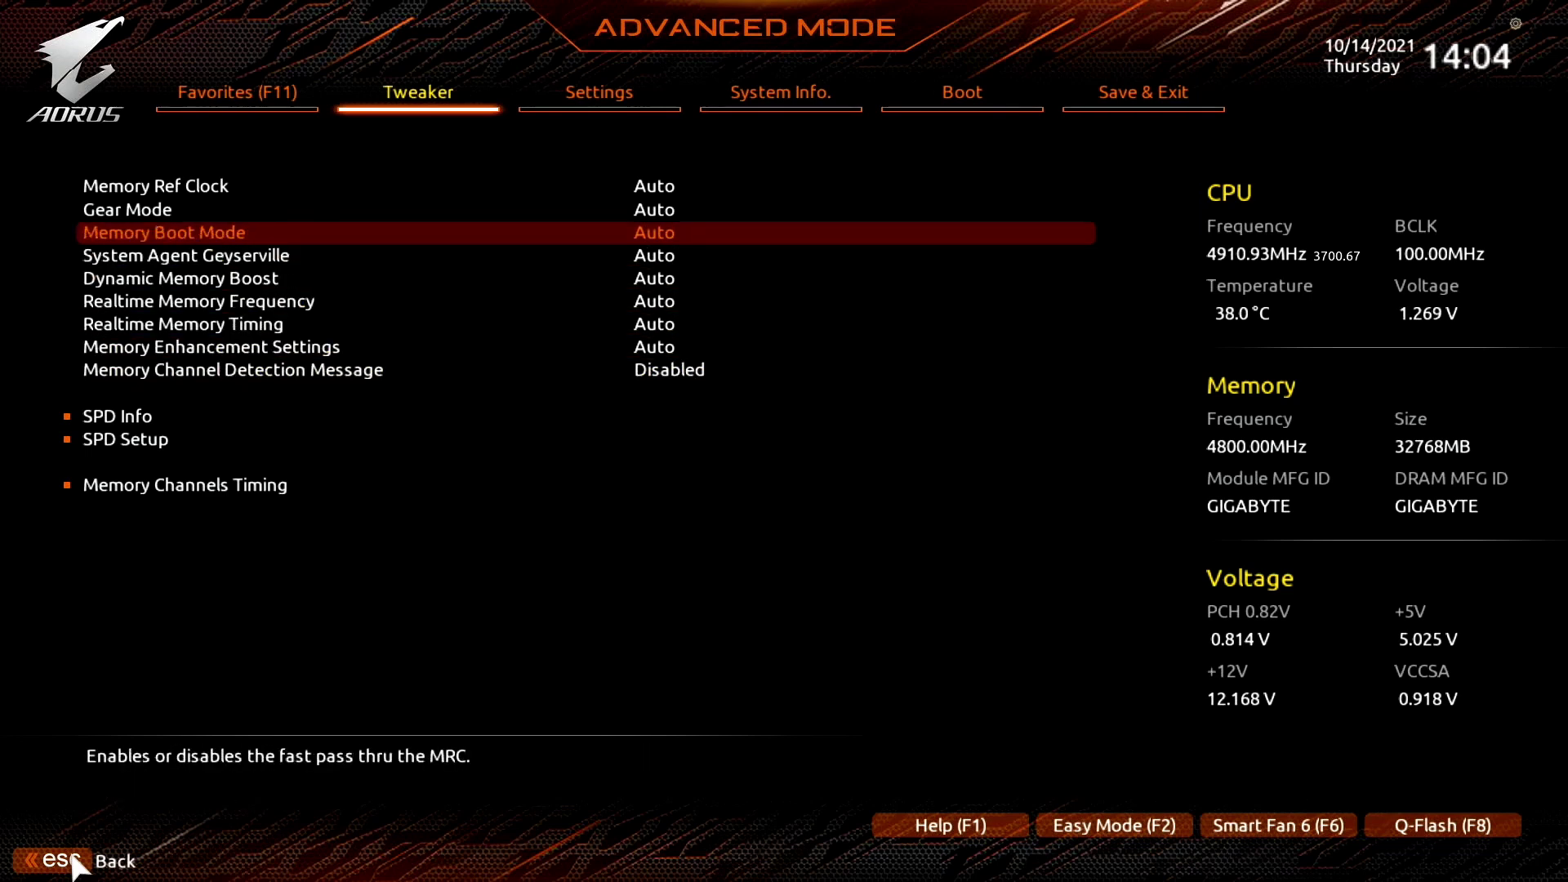
key(Return)
key(Down)
key(Down)
key(Down)
key(Return)
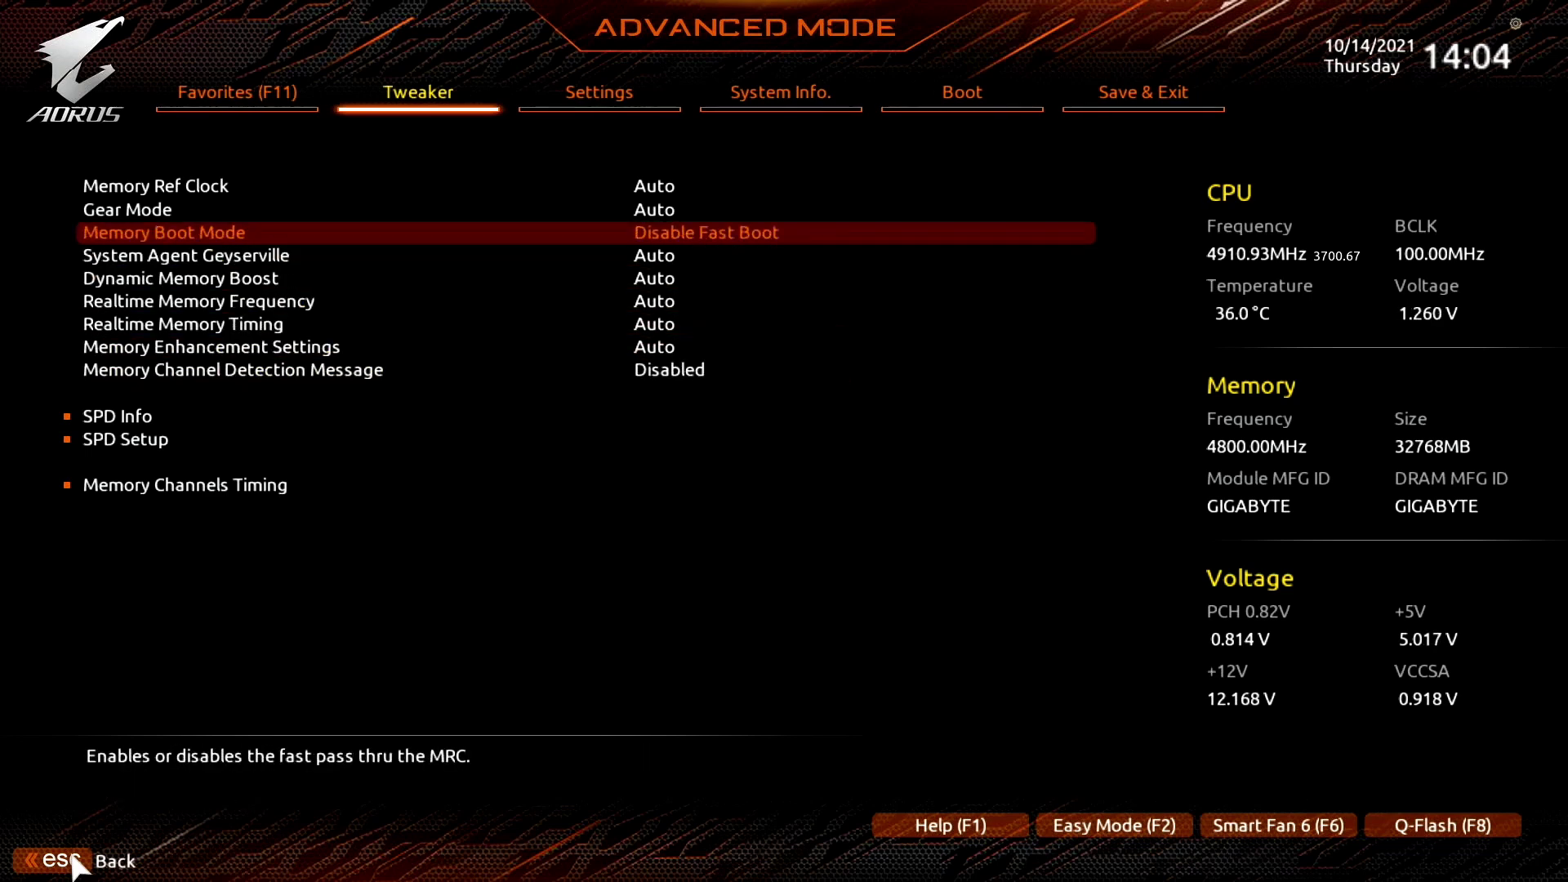
key(F10)
key(Return)
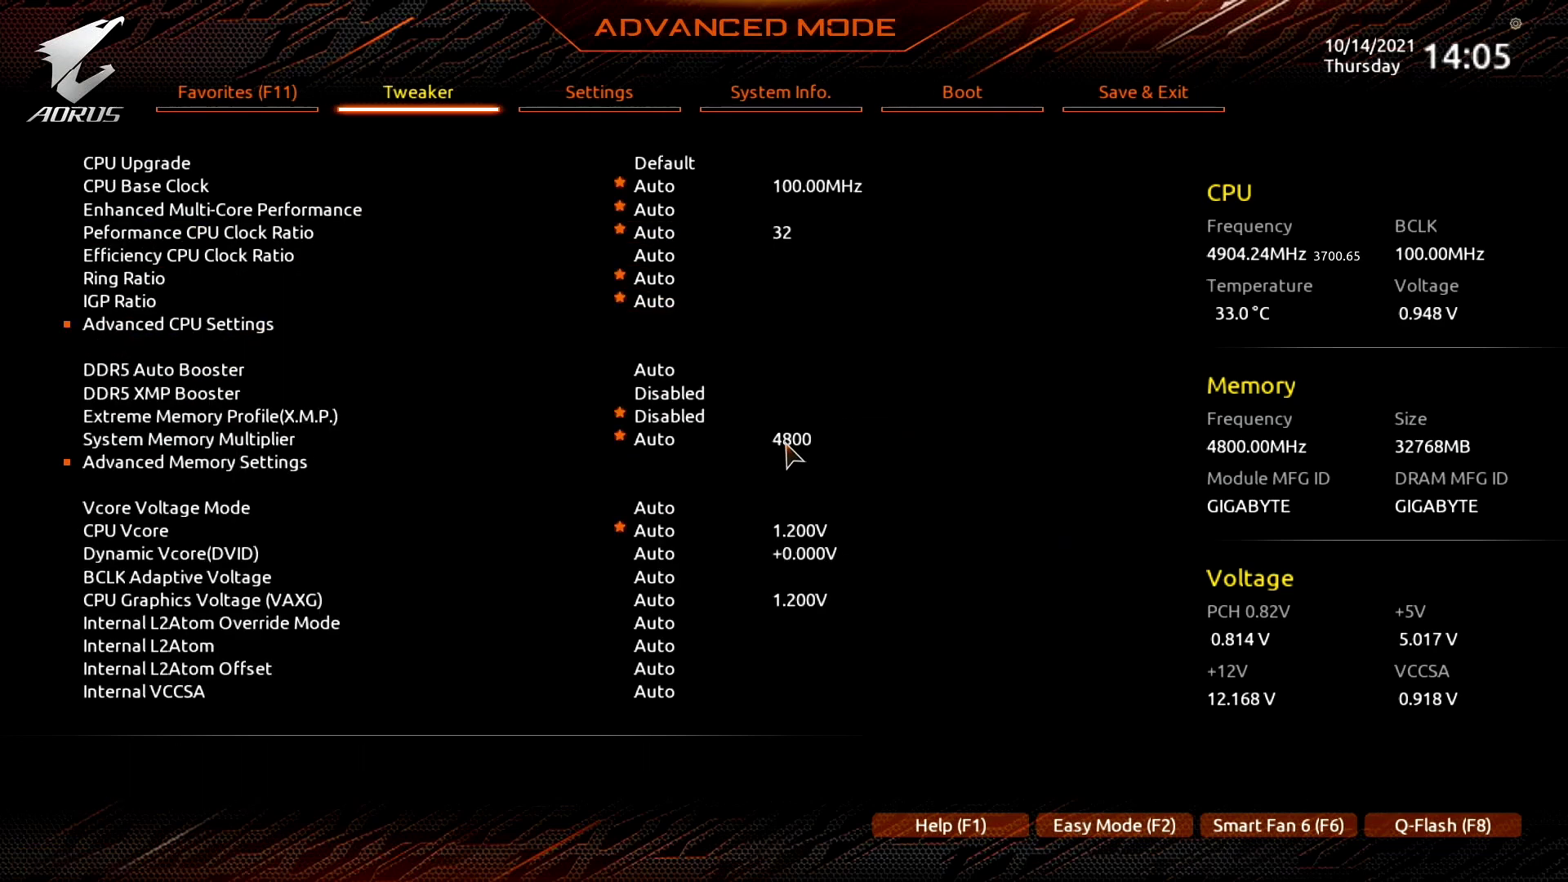
key(Down)
key(Down)
key(Down)
key(Down)
key(Down)
key(Down)
key(Down)
key(Down)
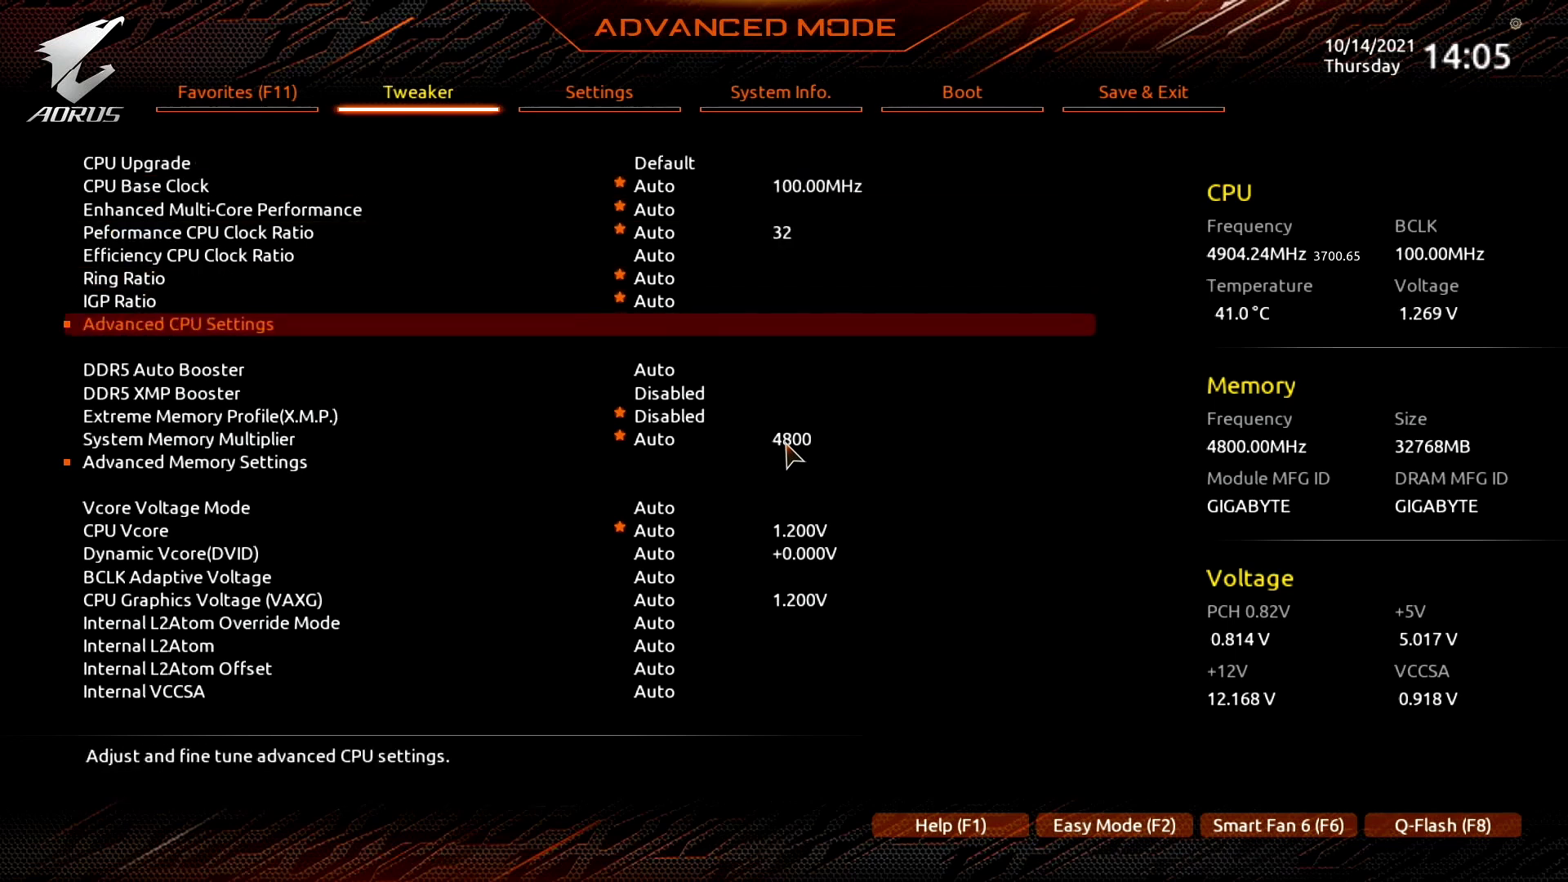
key(Down)
key(Down)
key(Down)
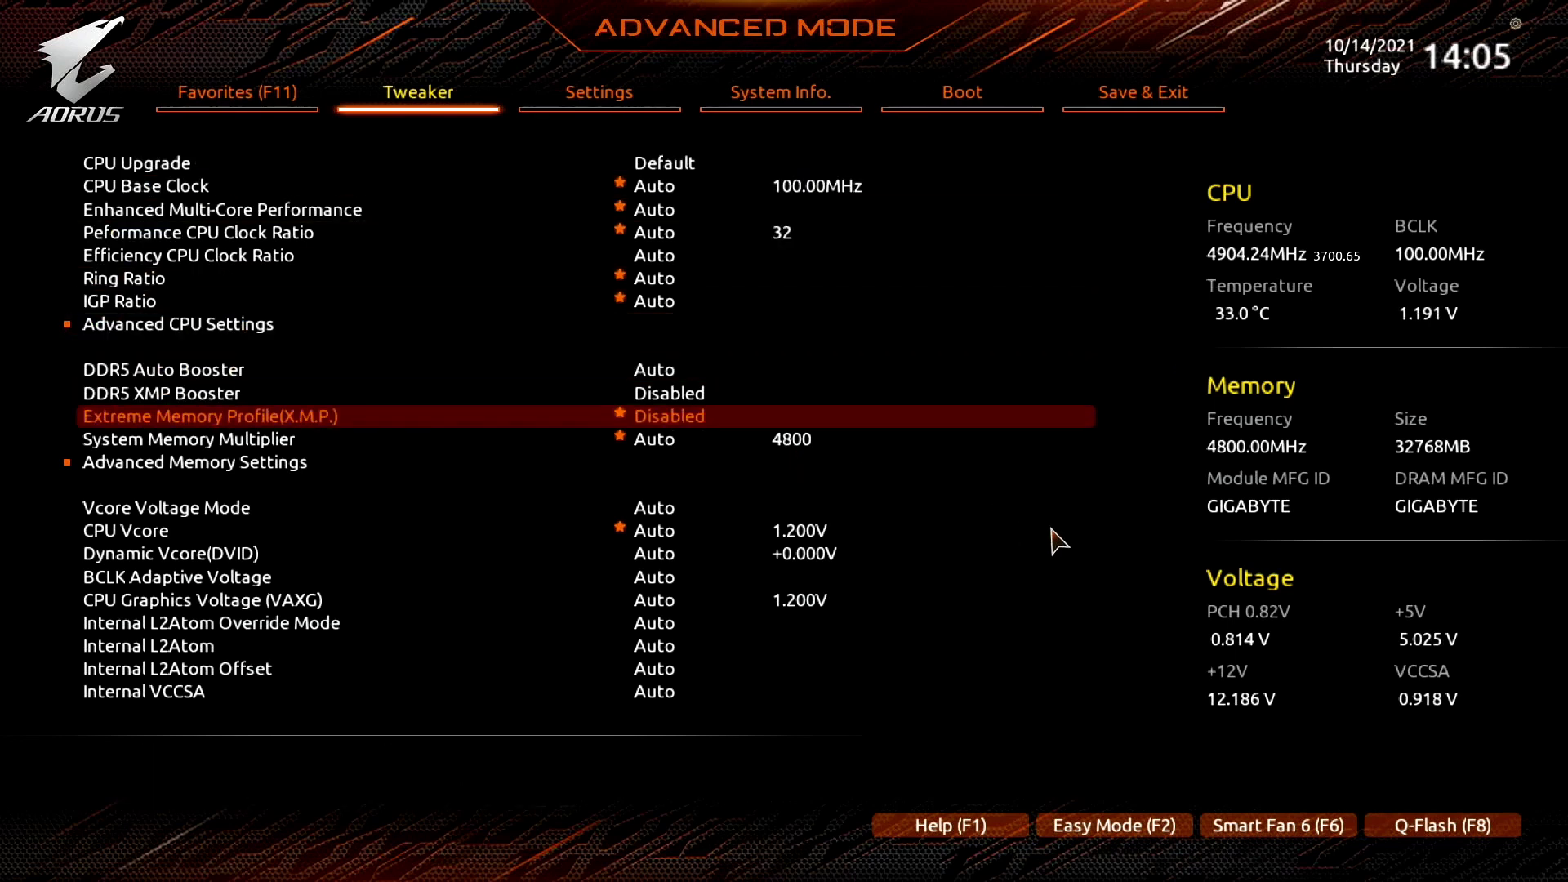
key(Return)
key(Down)
key(Down)
key(Down)
key(Down)
key(Down)
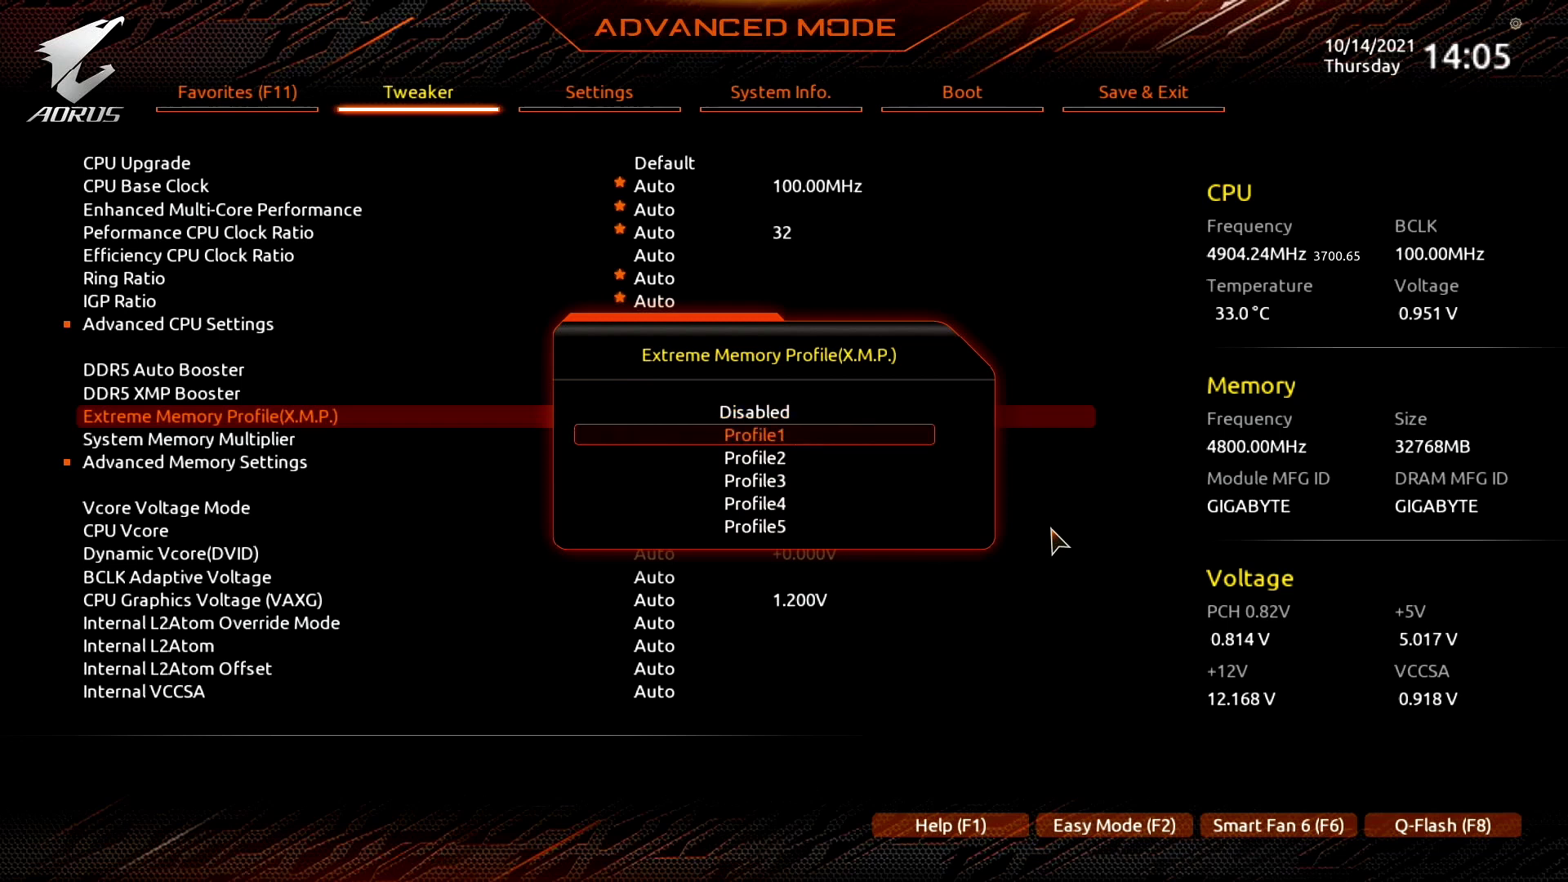
key(Return)
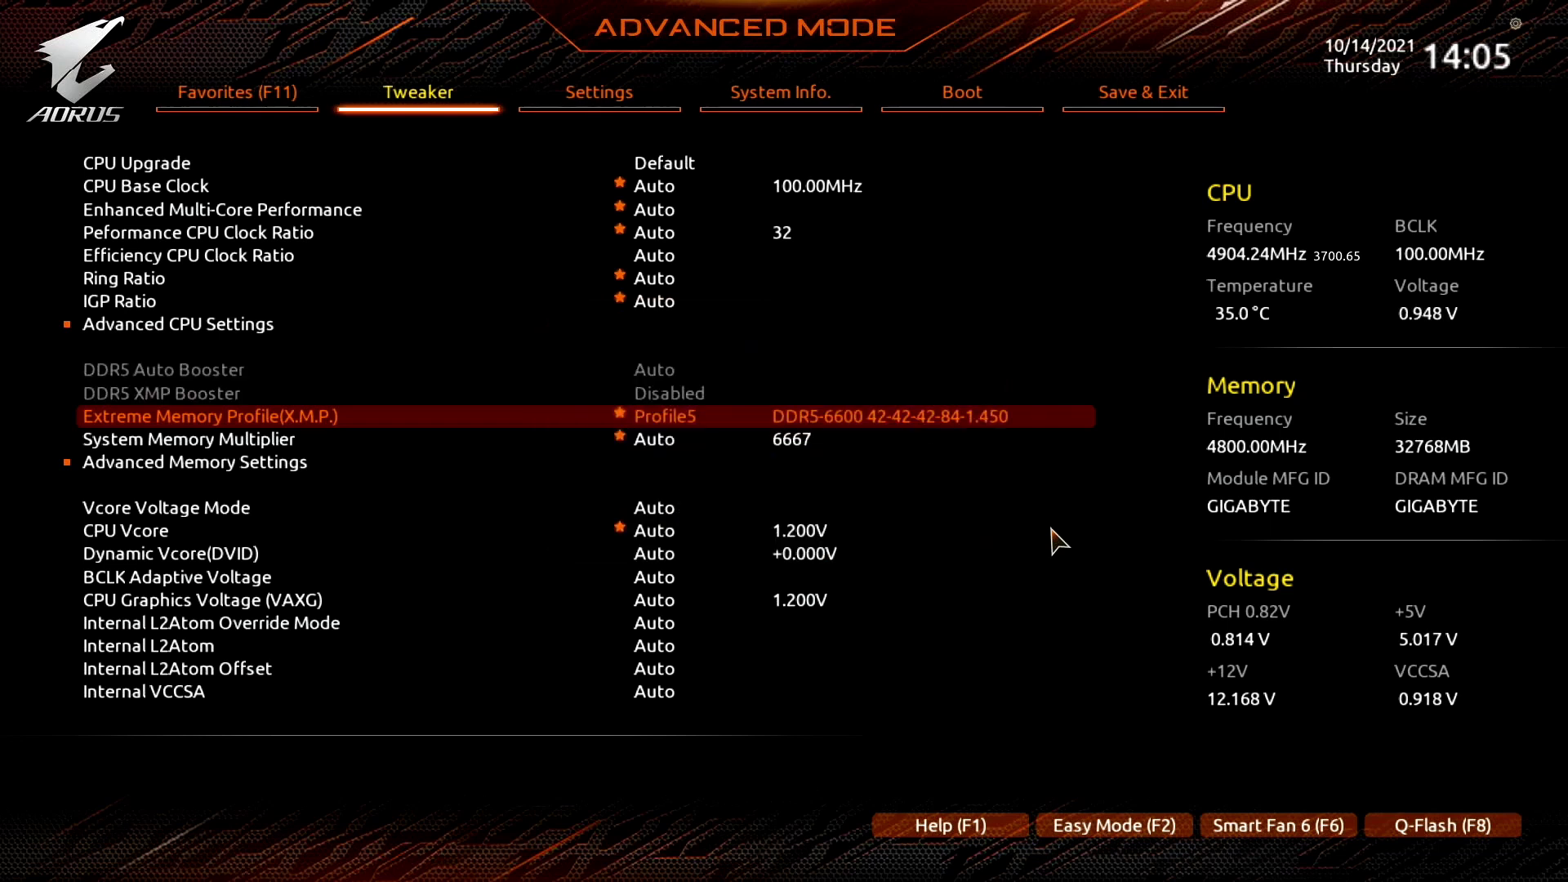